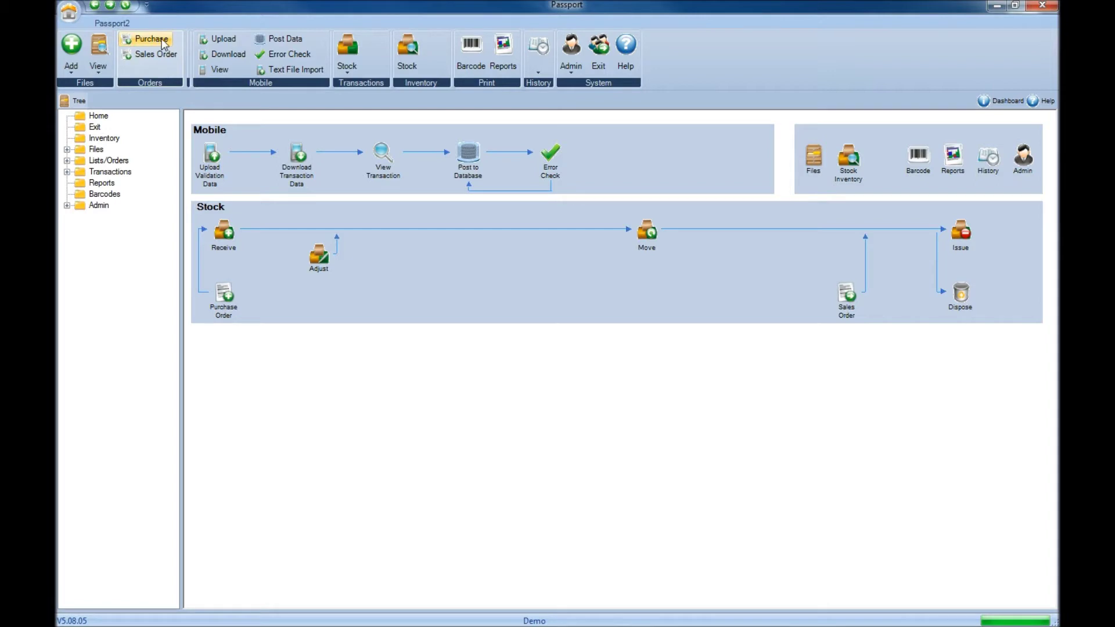
Expand Lists/Orders and launch Stock Purchase Orders from the dashboard's Stock diagram
{"action": "left_click", "coordinate": [68, 162]}
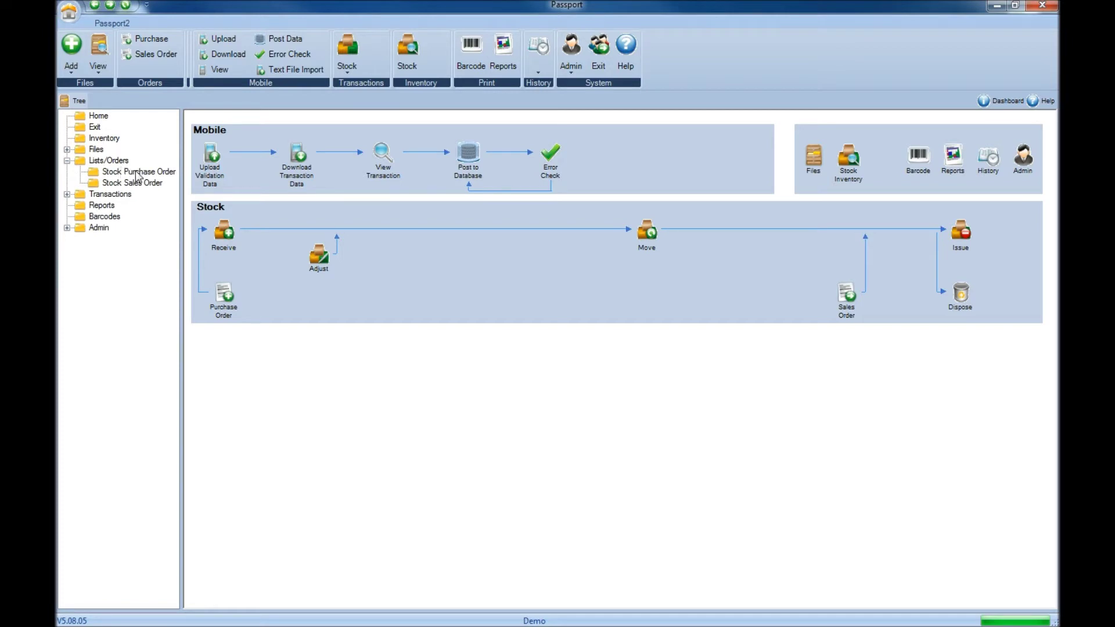
{"action": "left_click", "coordinate": [224, 295]}
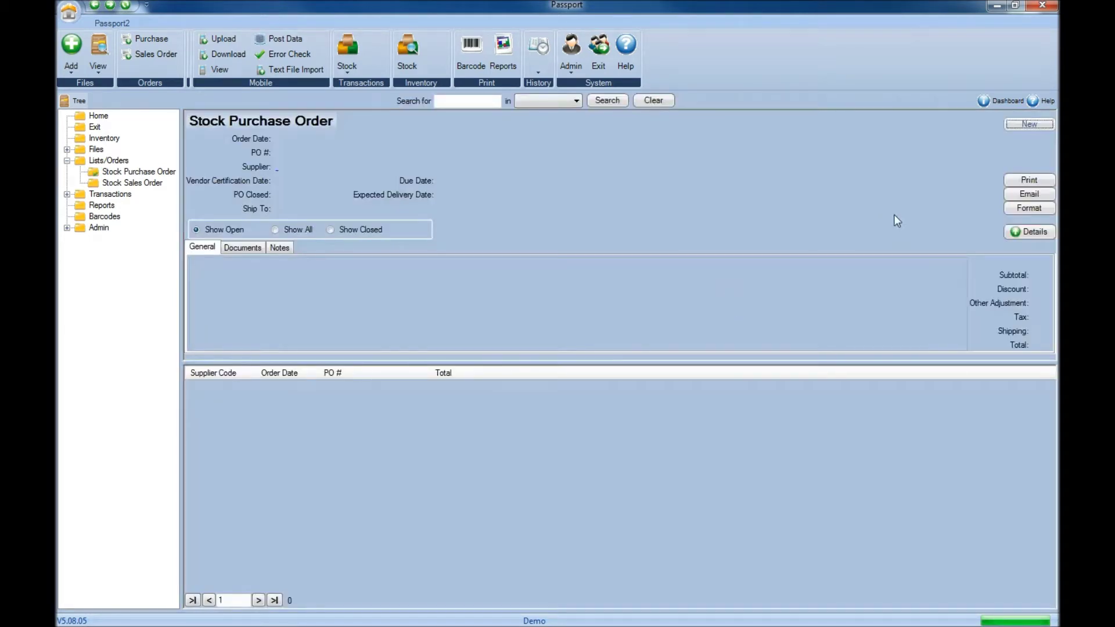
Start a new stock purchase order with order date 9/30/2011
{"action": "left_click", "coordinate": [1045, 125]}
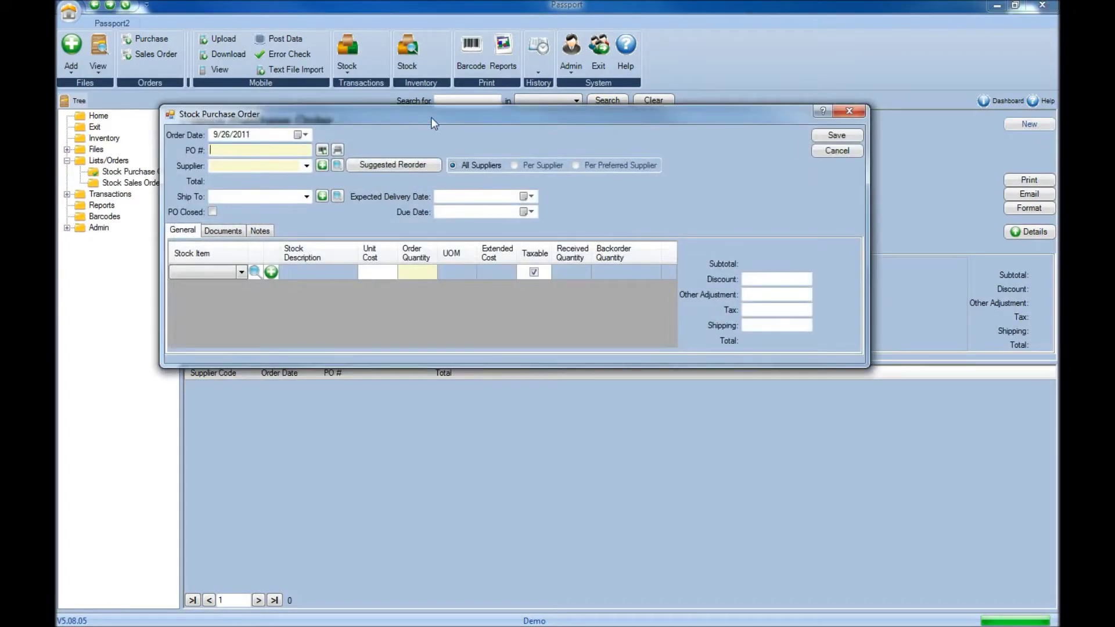
{"action": "left_click", "coordinate": [303, 135]}
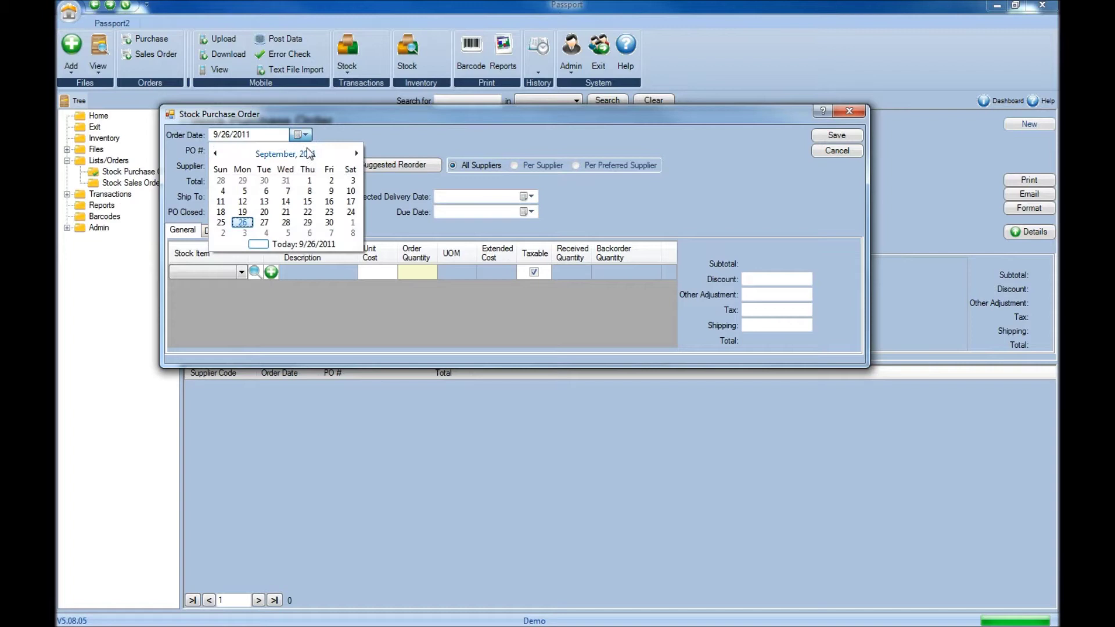
{"action": "left_click", "coordinate": [329, 224]}
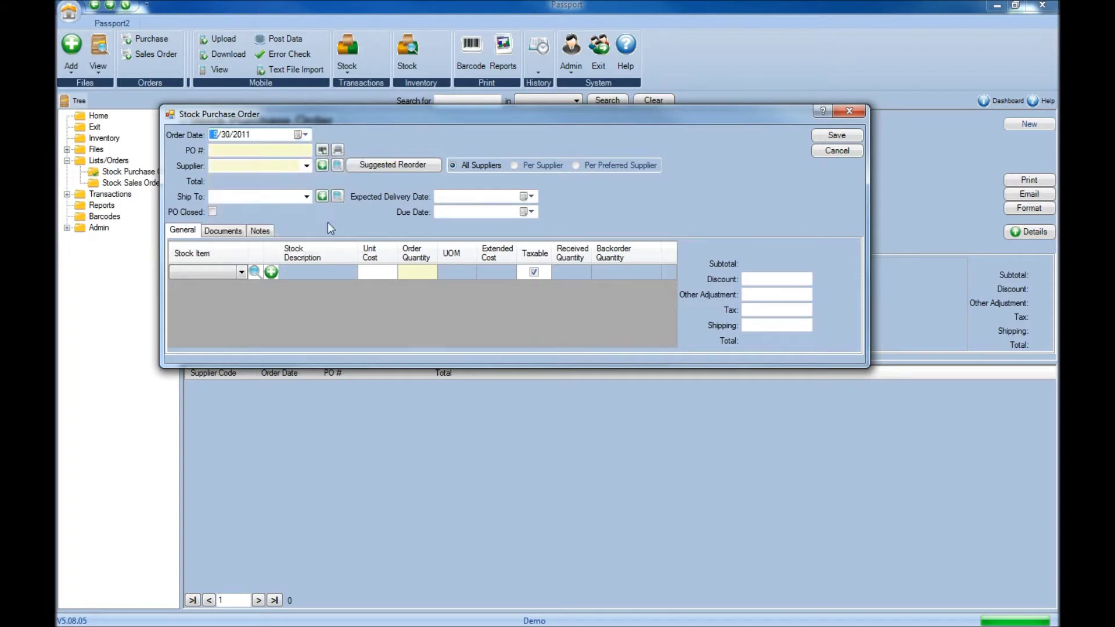
Replace the generated PO number with a custom PO number
{"action": "left_click", "coordinate": [322, 151]}
{"action": "left_click", "coordinate": [322, 150]}
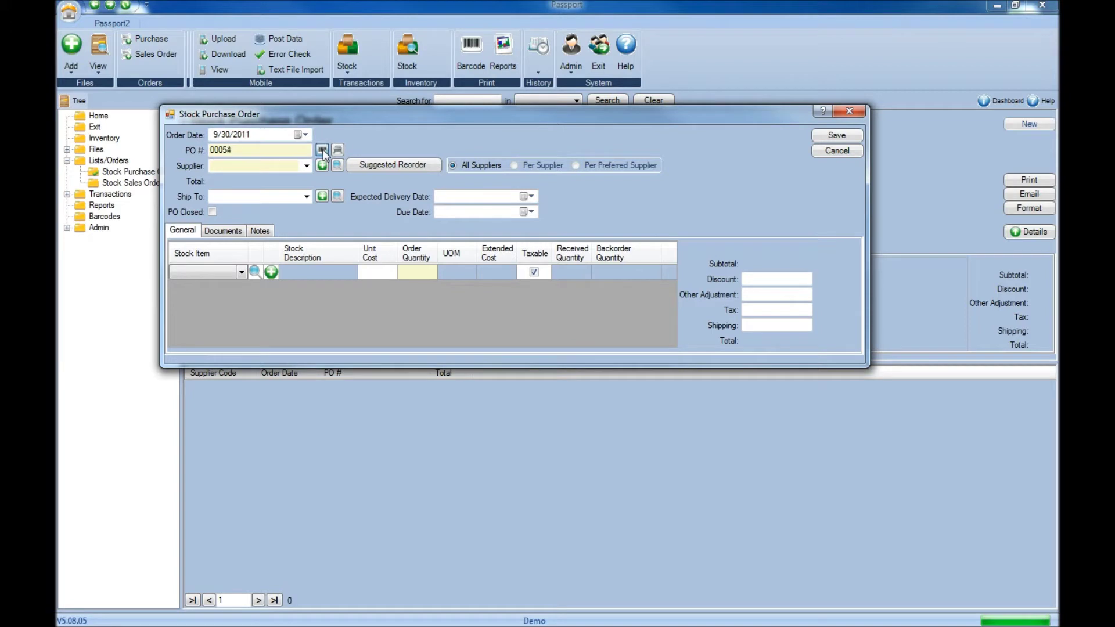
{"action": "left_click", "coordinate": [322, 150]}
{"action": "type", "text": "PO #885224"}
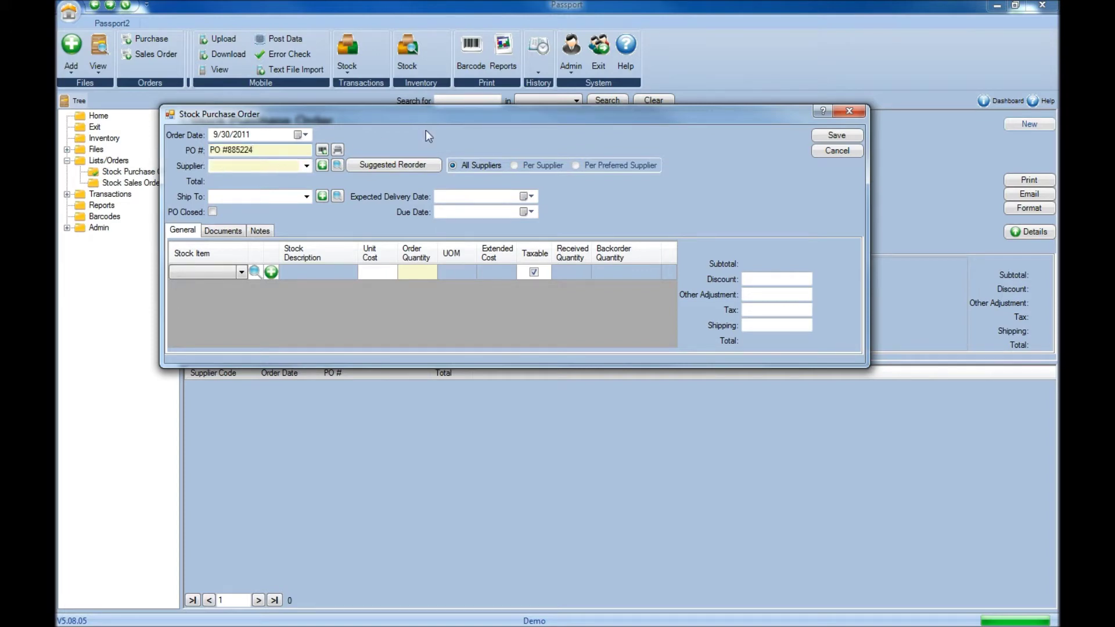
{"action": "left_click_drag", "start_coordinate": [305, 149], "coordinate": [181, 150]}
Try the supplier code list and Add Supplier form, then open the six-supplier search list
{"action": "left_click", "coordinate": [308, 165]}
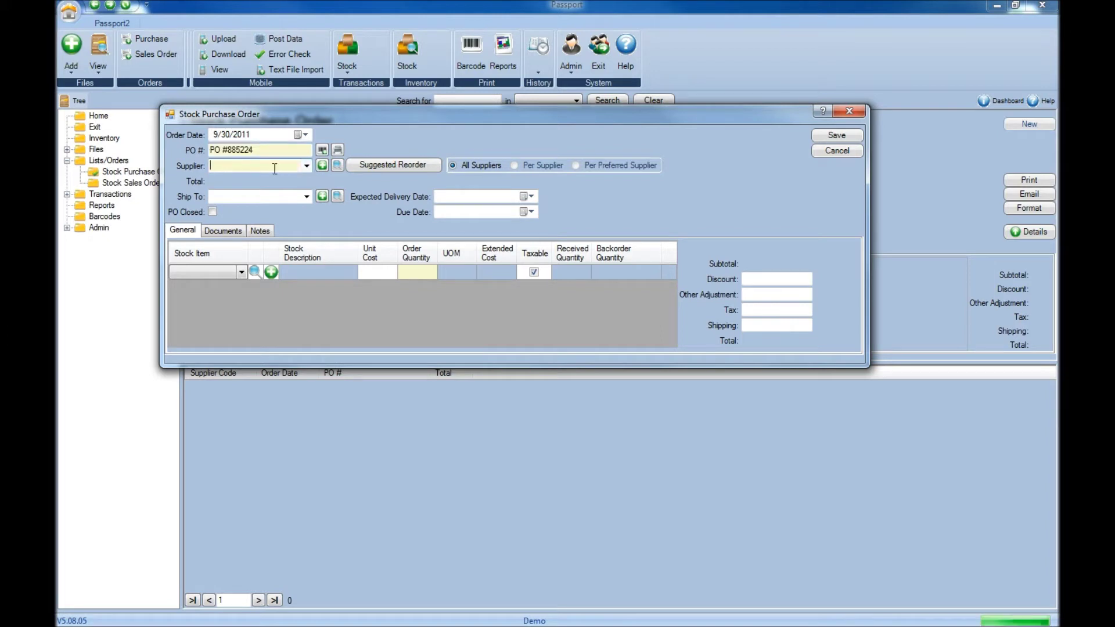
{"action": "type", "text": "c"}
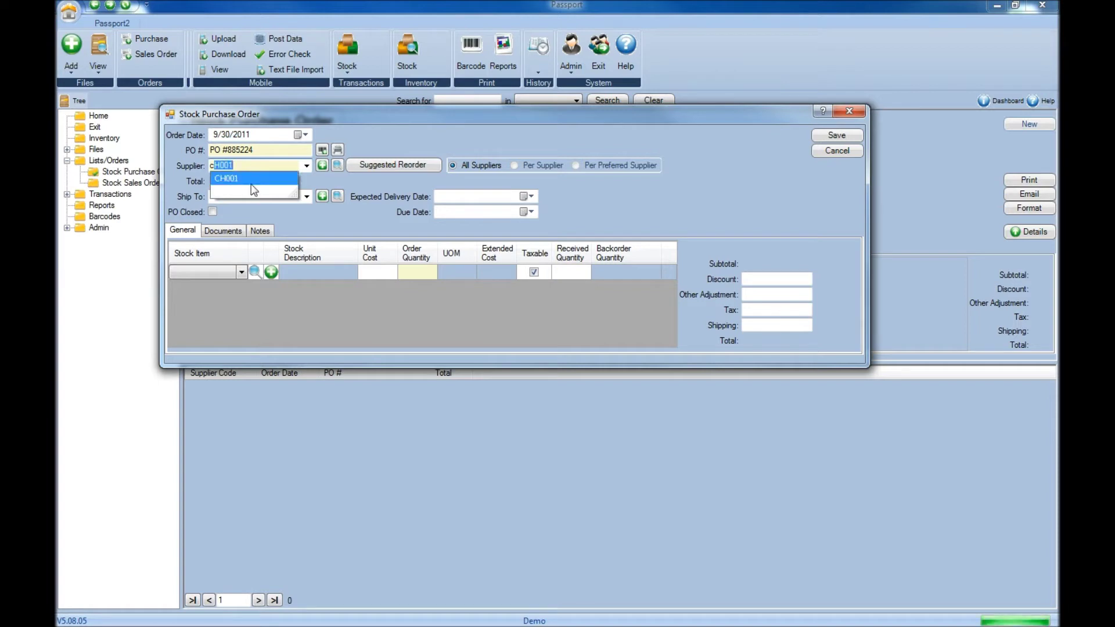
{"action": "key", "text": "BackSpace"}
{"action": "key", "text": "BackSpace"}
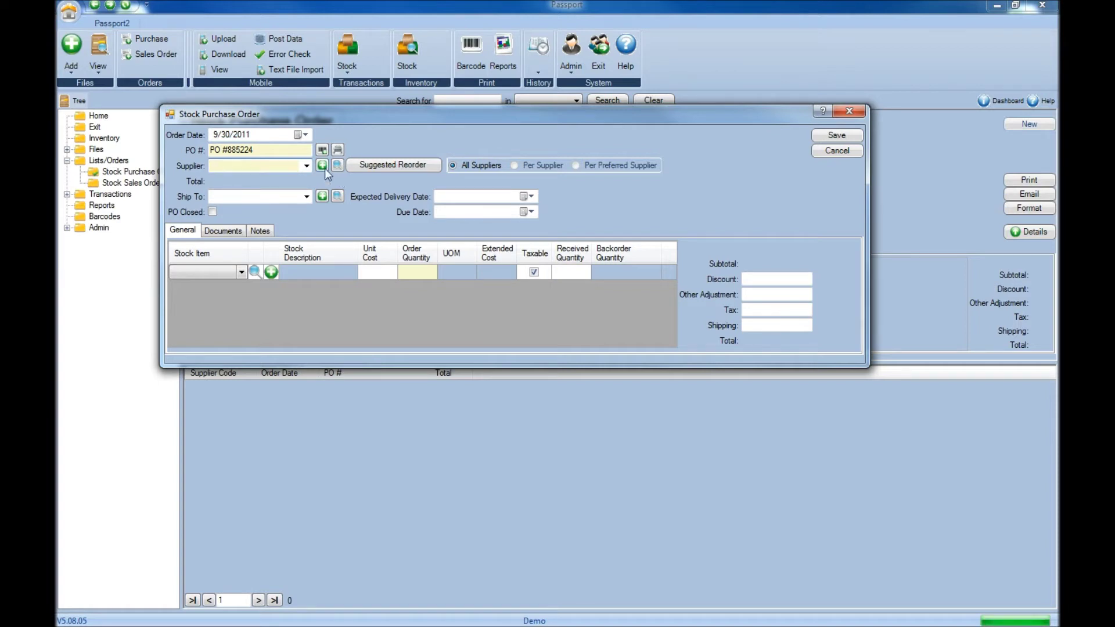
{"action": "left_click", "coordinate": [307, 165]}
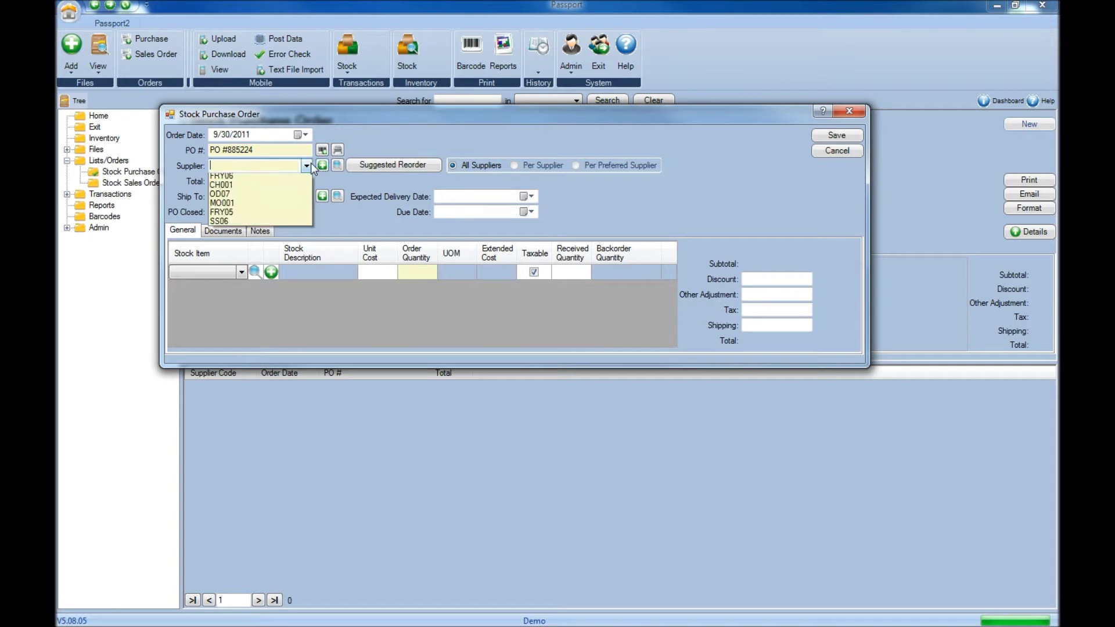
{"action": "left_click", "coordinate": [338, 175]}
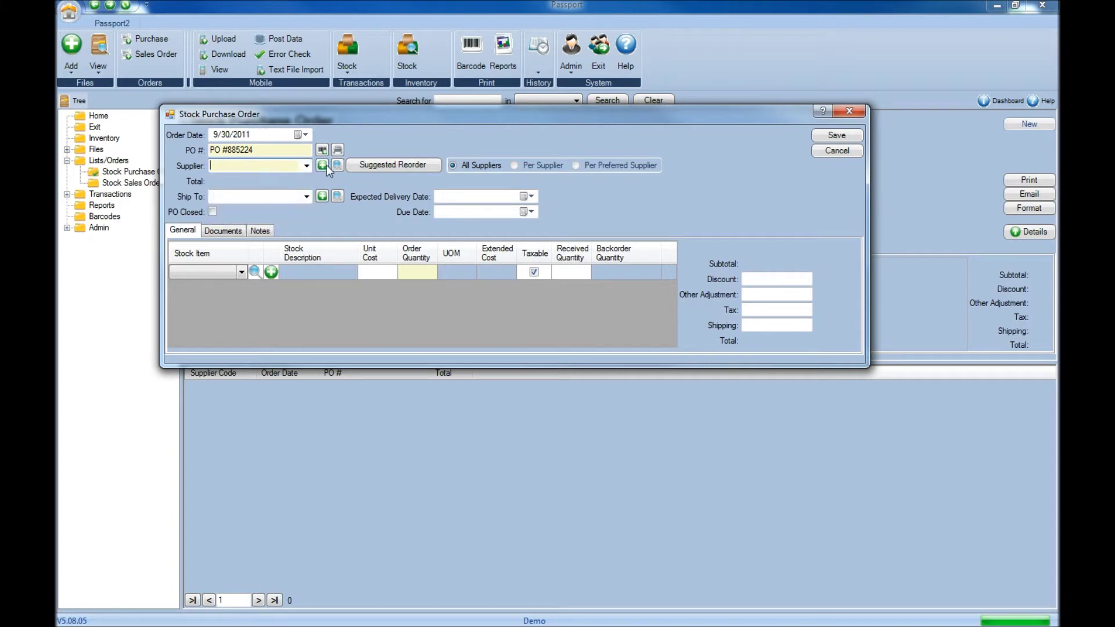
{"action": "left_click", "coordinate": [323, 166]}
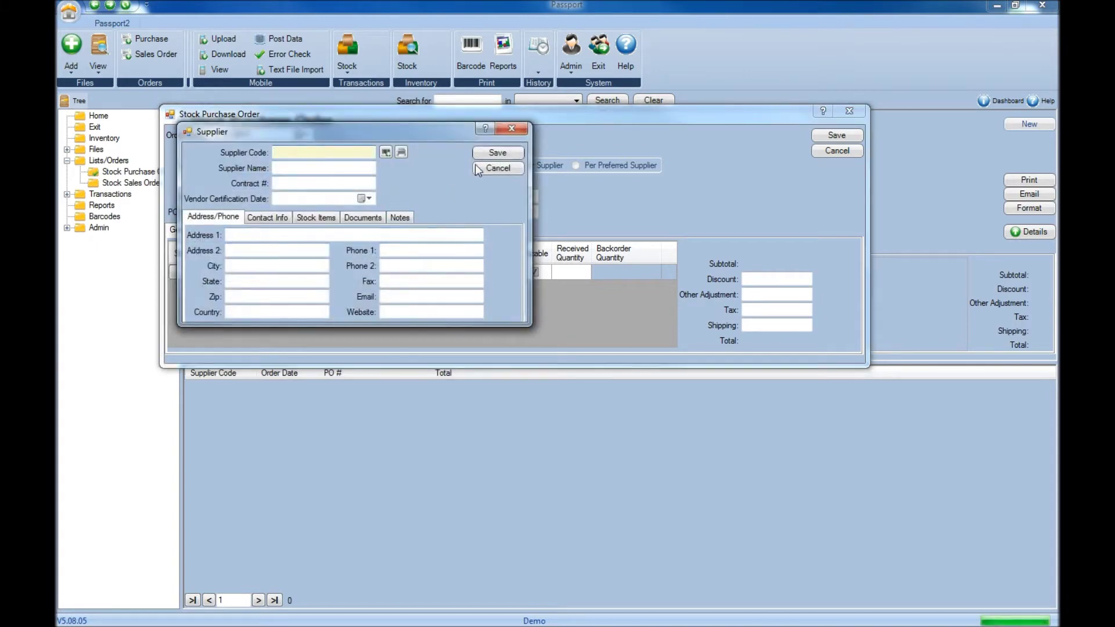
{"action": "left_click", "coordinate": [497, 168]}
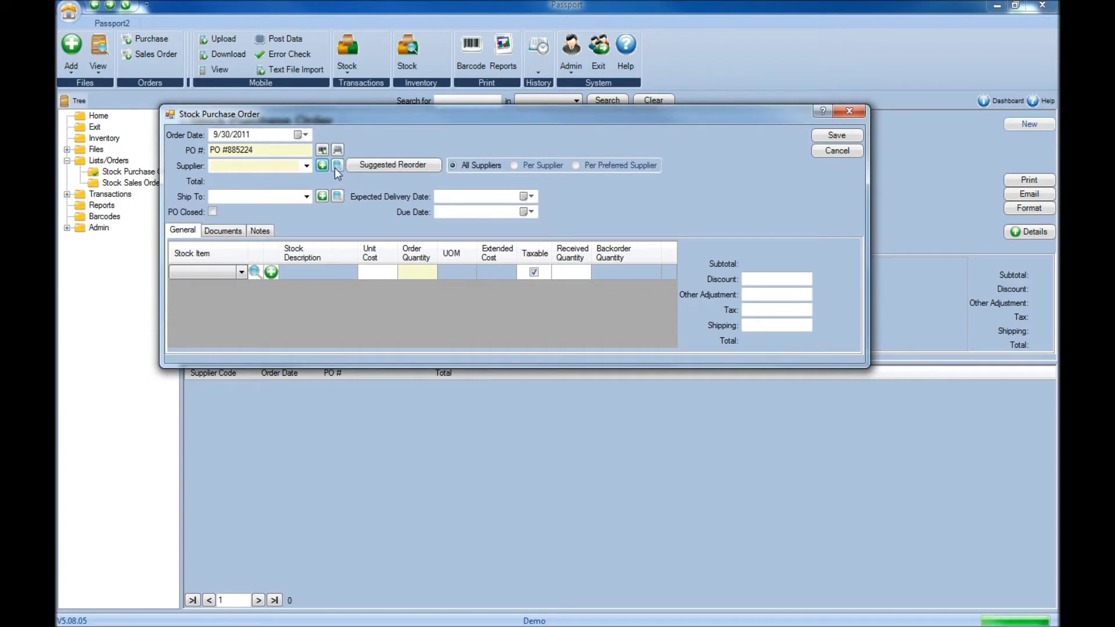
{"action": "left_click", "coordinate": [337, 166]}
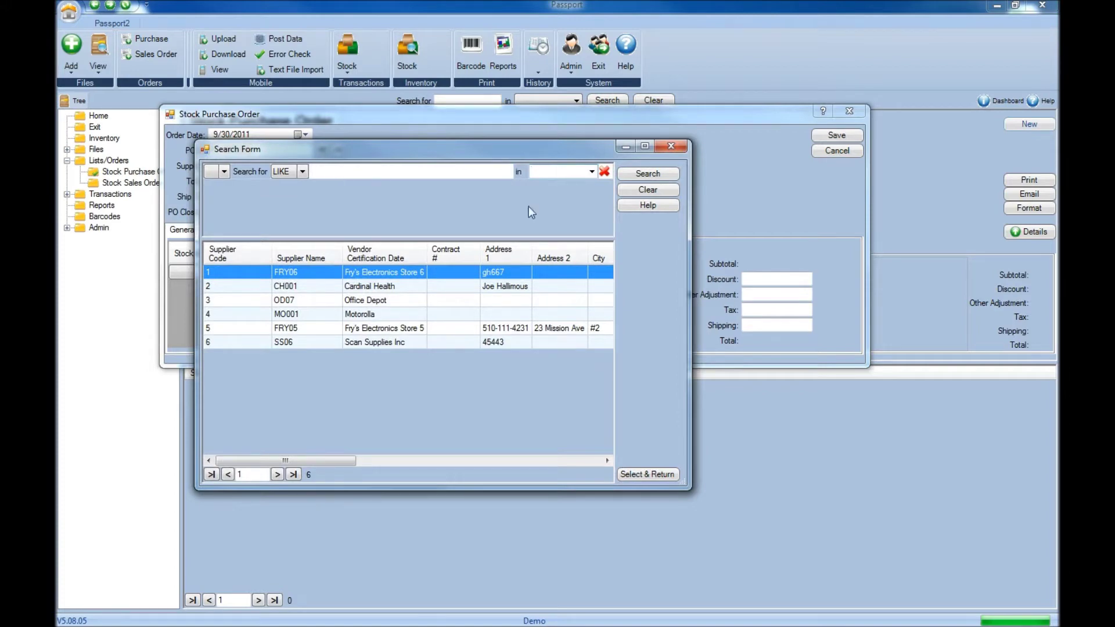
Set supplier FRY06 and ship the order to Receiving Warehouse
{"action": "key", "text": "Return"}
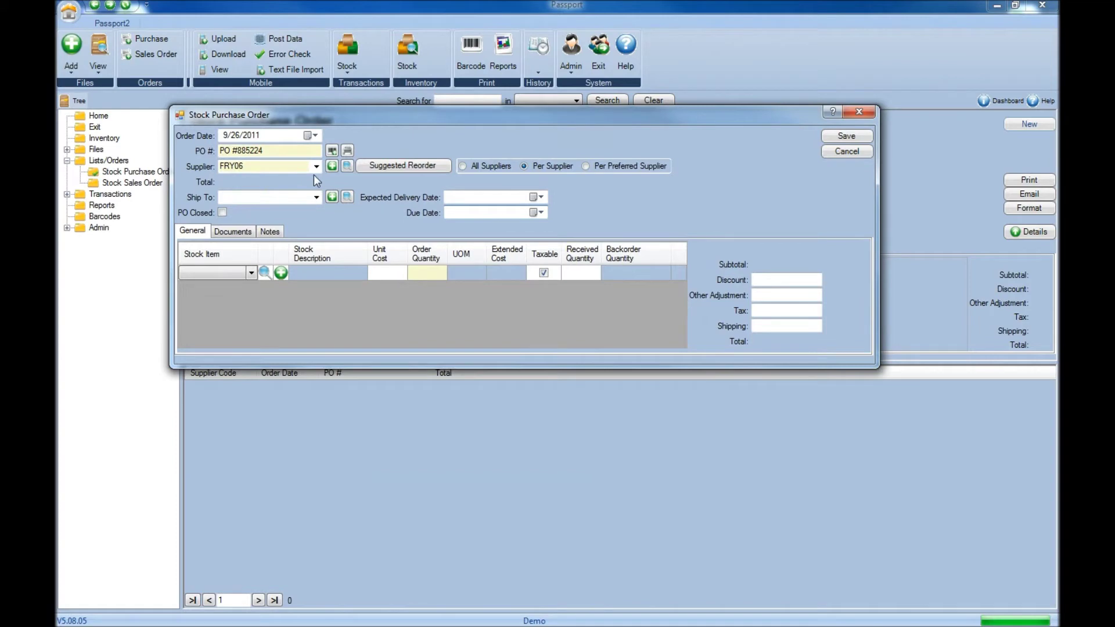
{"action": "left_click", "coordinate": [317, 198]}
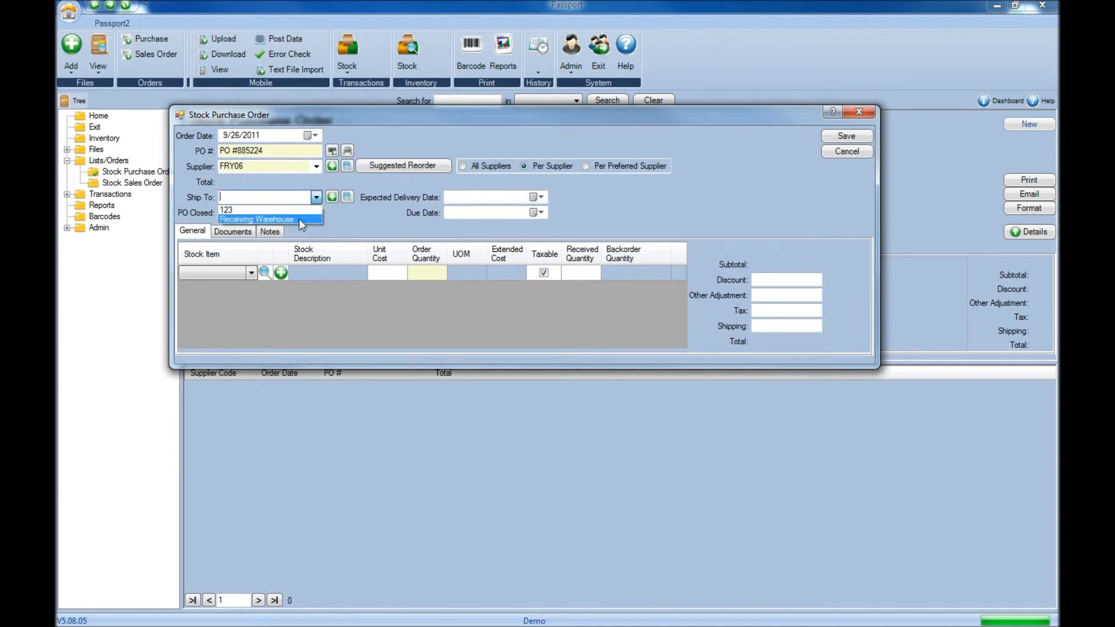
{"action": "left_click", "coordinate": [298, 219]}
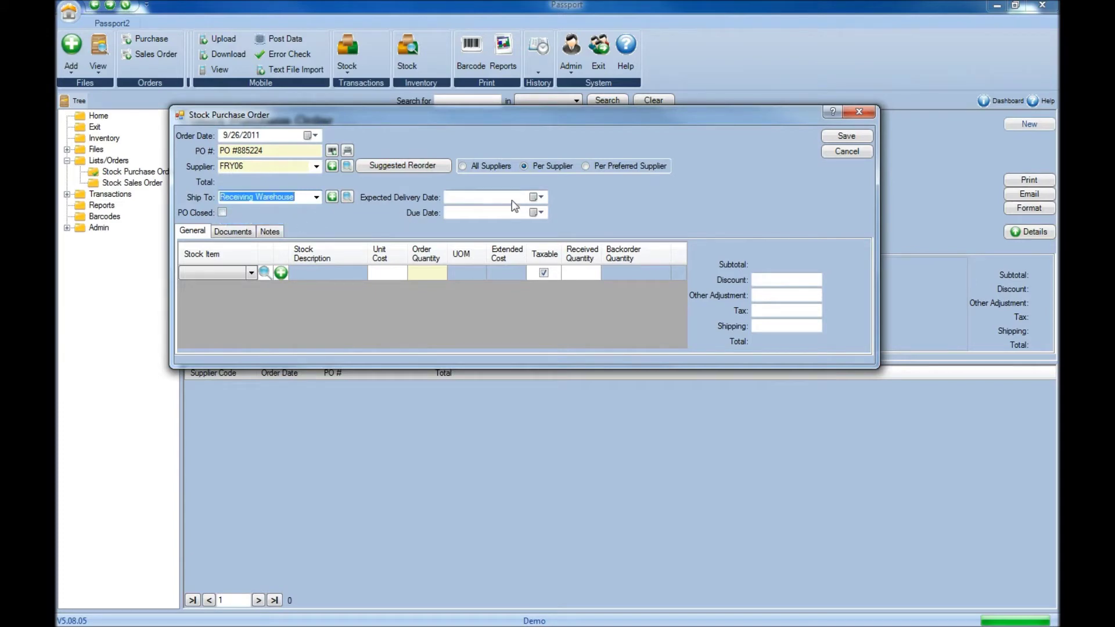
Set expected delivery to 9/29/2011 and due date to 10/1/2011
{"action": "left_click", "coordinate": [540, 196]}
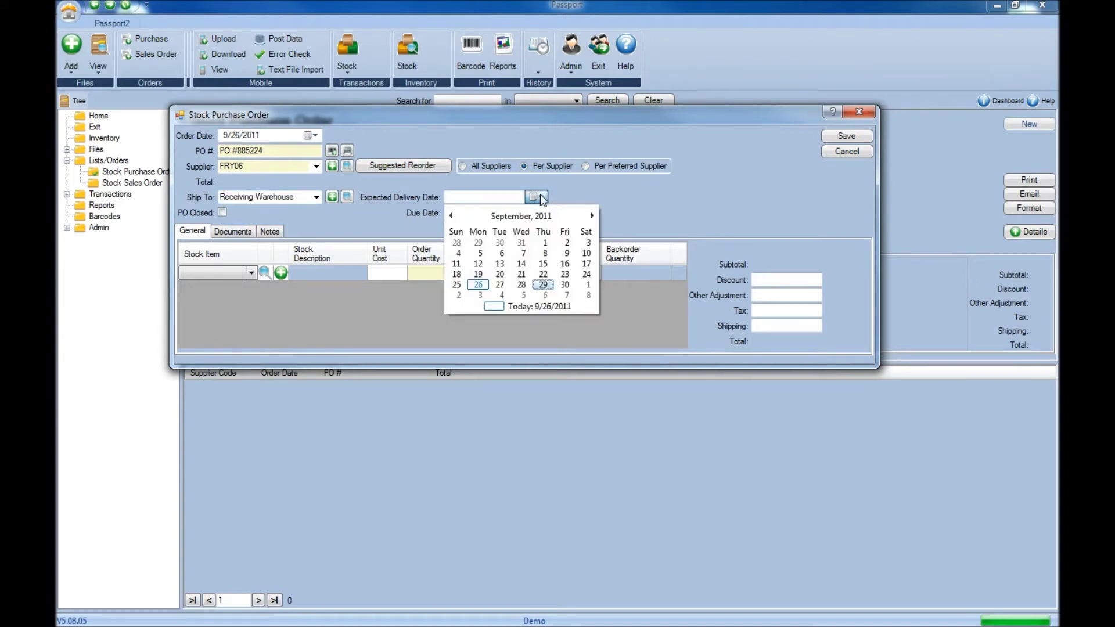
{"action": "left_click", "coordinate": [545, 284]}
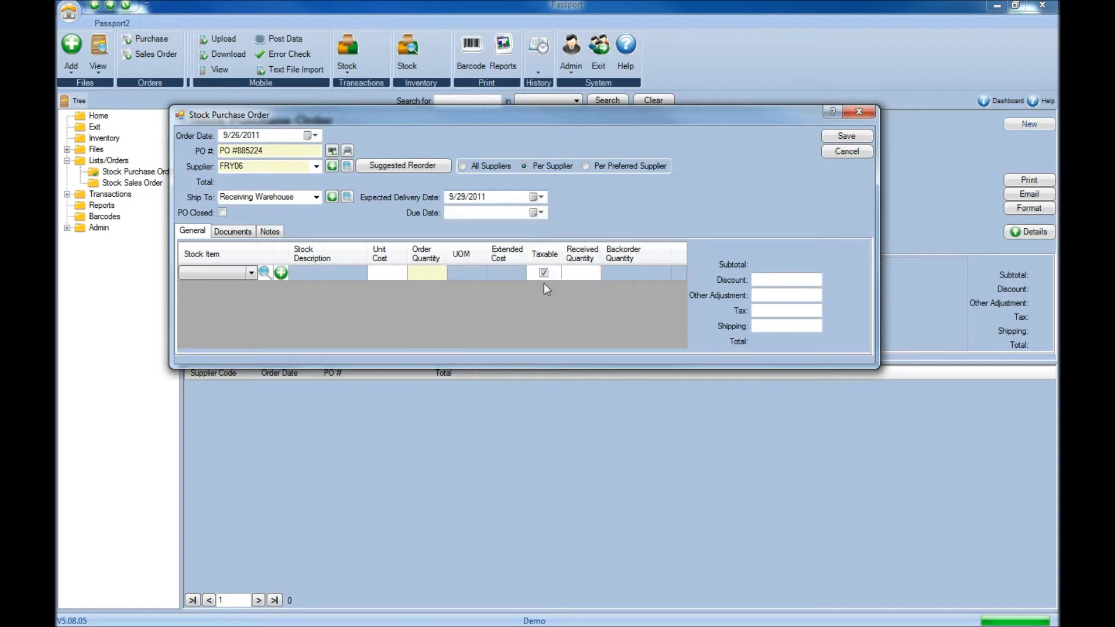
{"action": "left_click", "coordinate": [541, 212]}
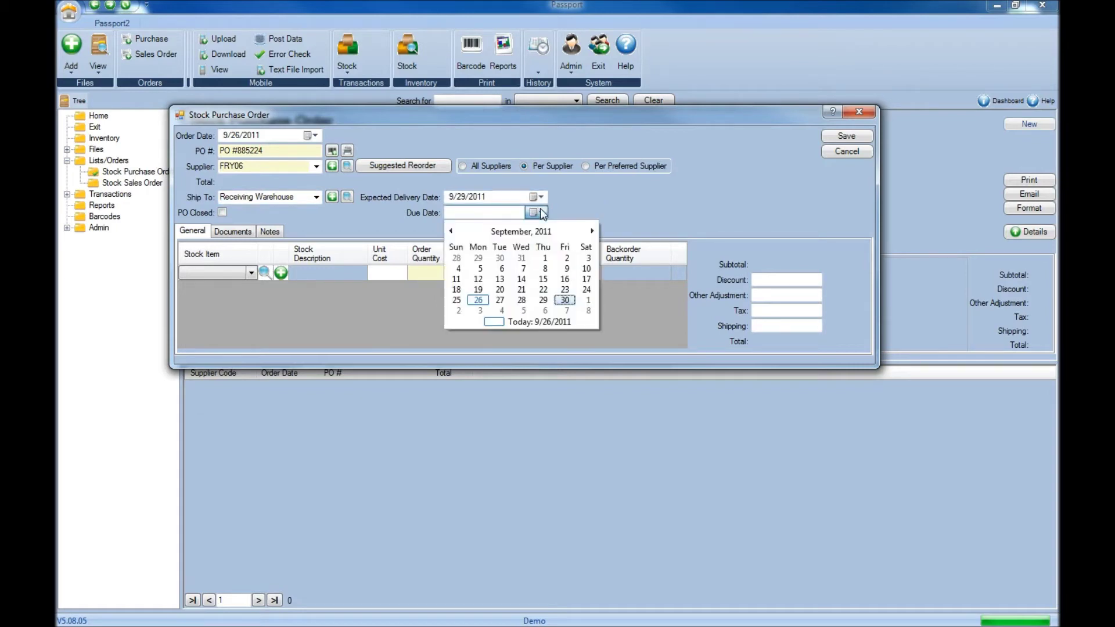
{"action": "left_click", "coordinate": [588, 301]}
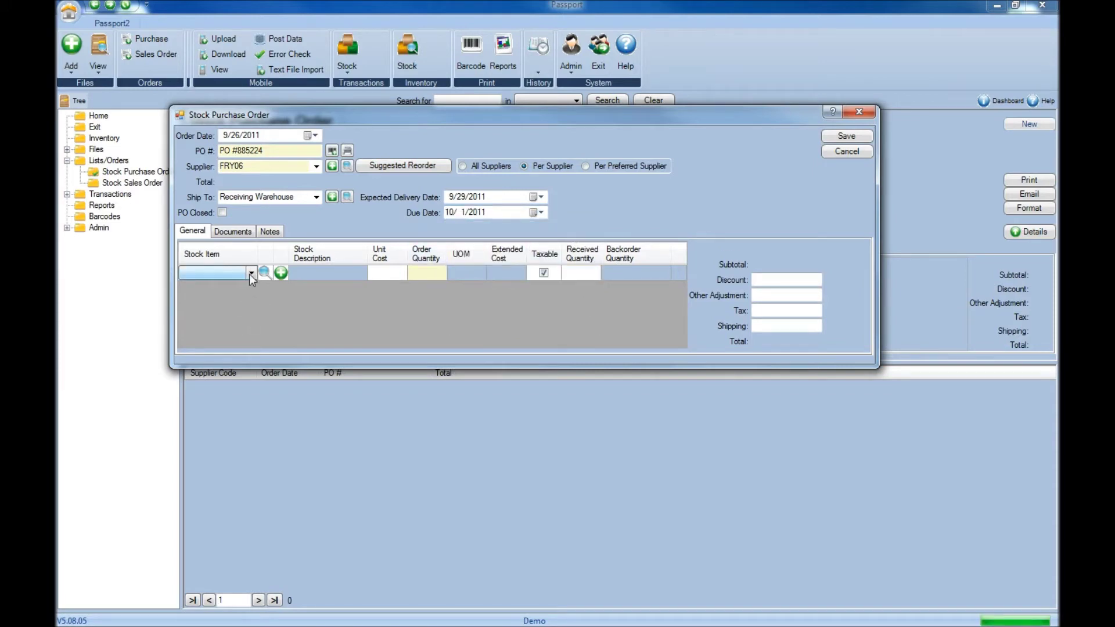
Add lines A00010 (45.00) and X353-10 (150.00), then open a blank Stock Item form
{"action": "left_click", "coordinate": [211, 274]}
{"action": "type", "text": "a00010"}
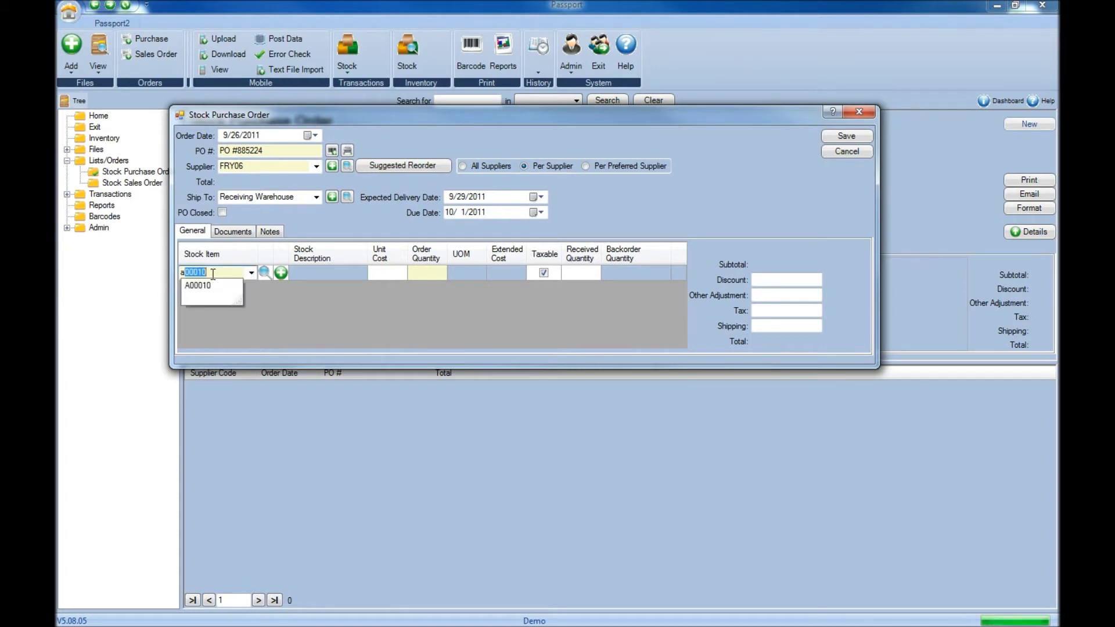
{"action": "key", "text": "Down"}
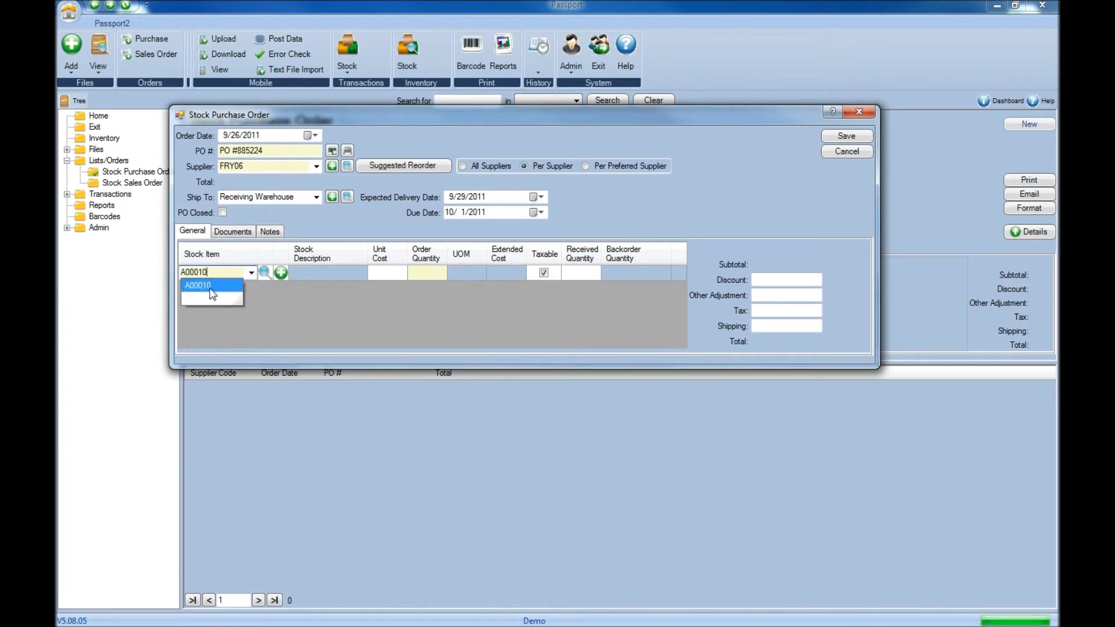
{"action": "left_click", "coordinate": [210, 288]}
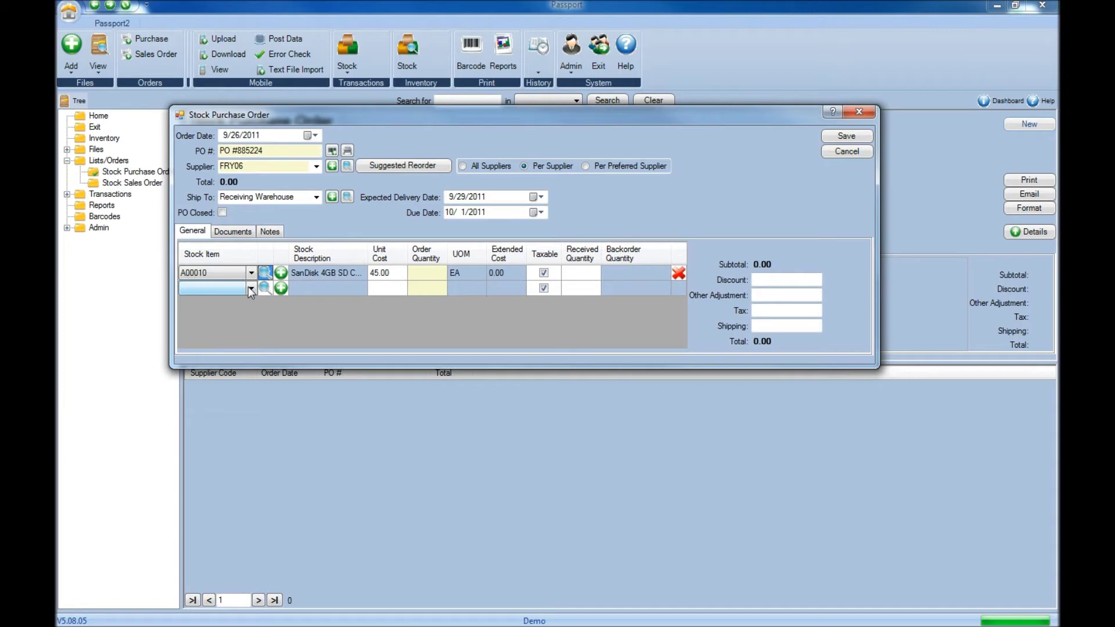
{"action": "left_click", "coordinate": [251, 289]}
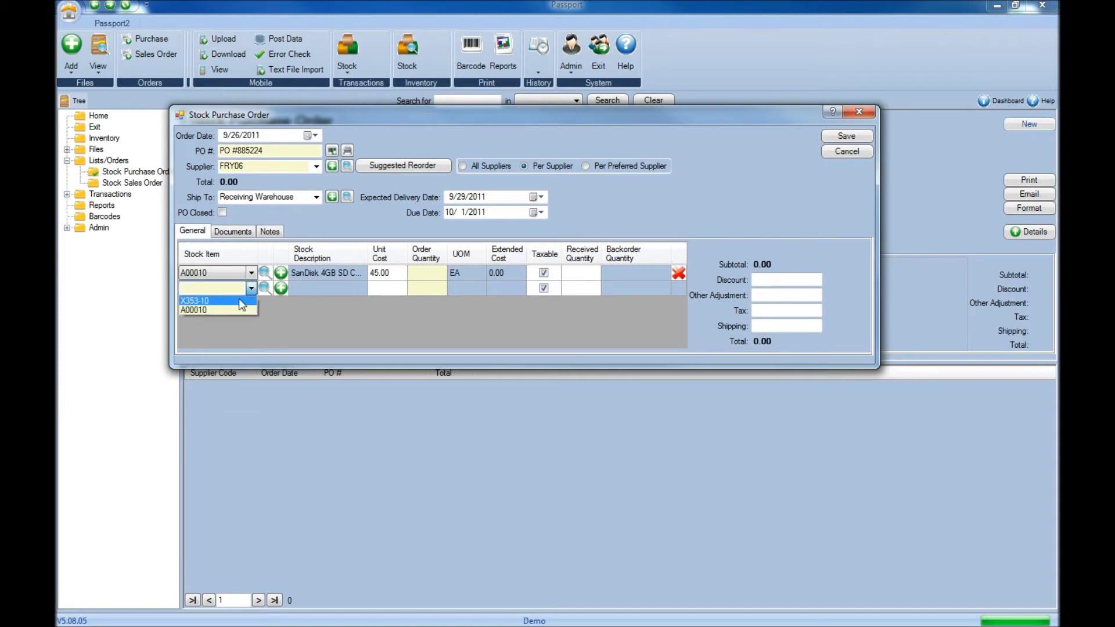
{"action": "left_click", "coordinate": [240, 301]}
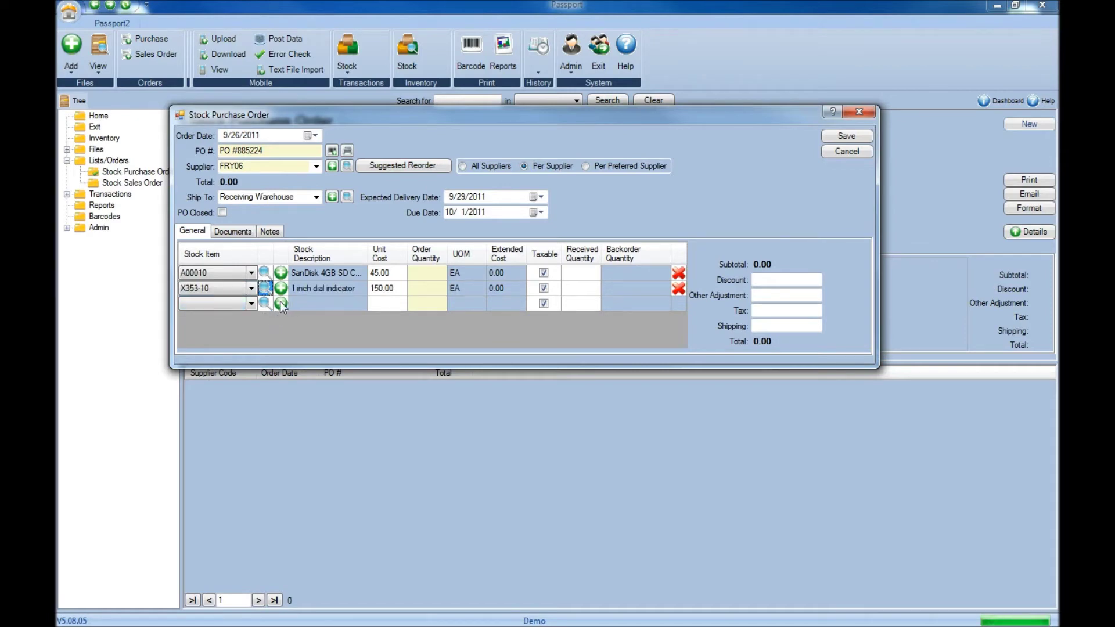
{"action": "left_click", "coordinate": [281, 305]}
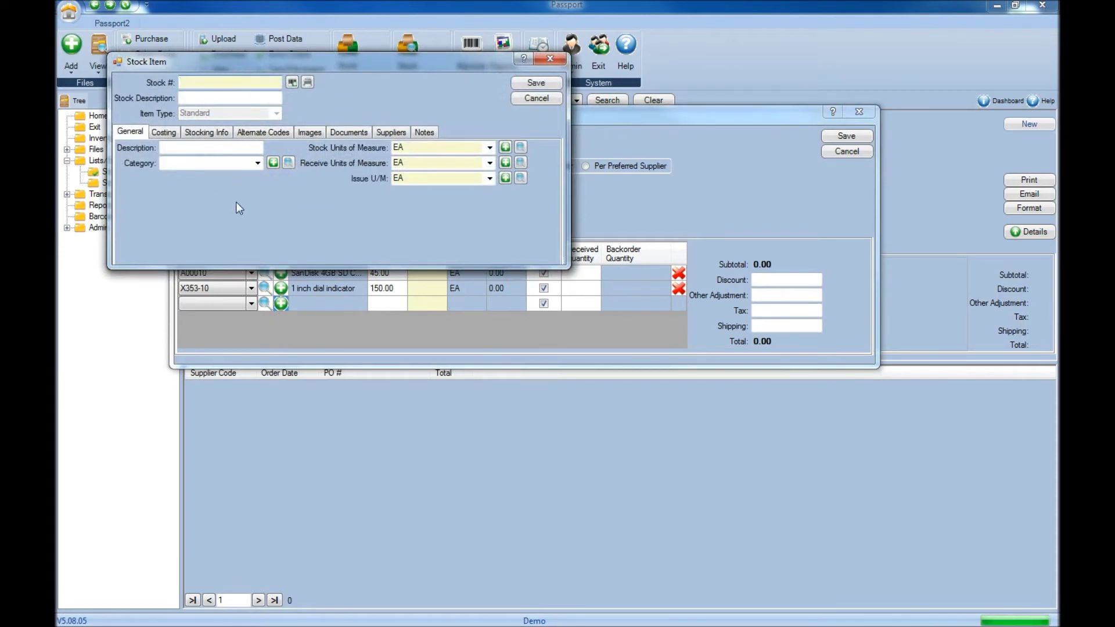
Cancel the new stock item and browse FRY06's two stock items in the Search Form
{"action": "left_click", "coordinate": [536, 98]}
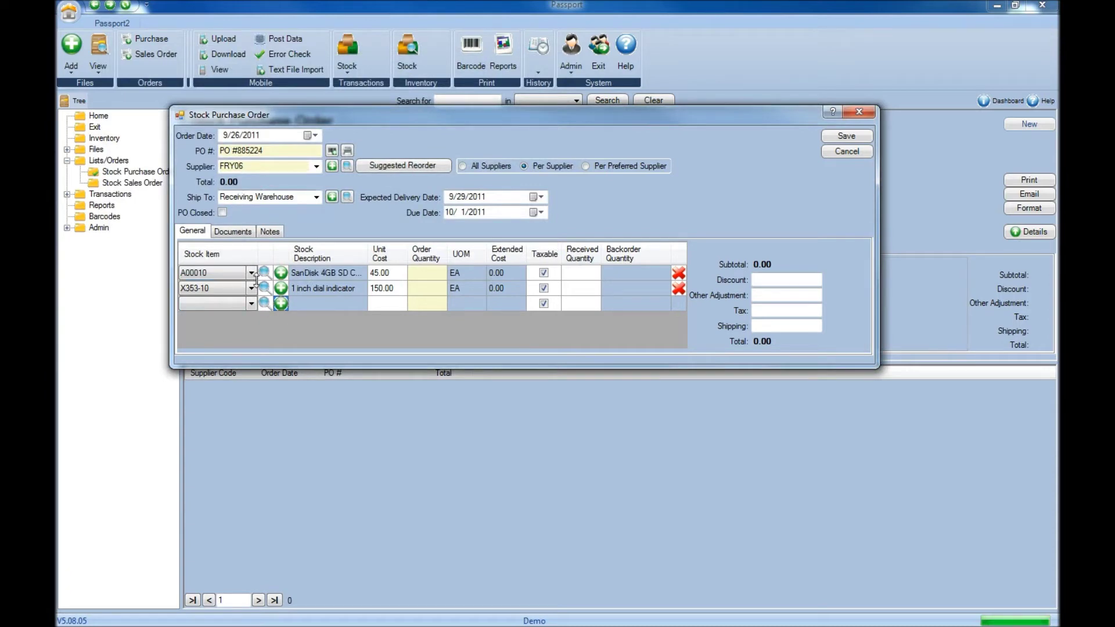
{"action": "left_click", "coordinate": [265, 303]}
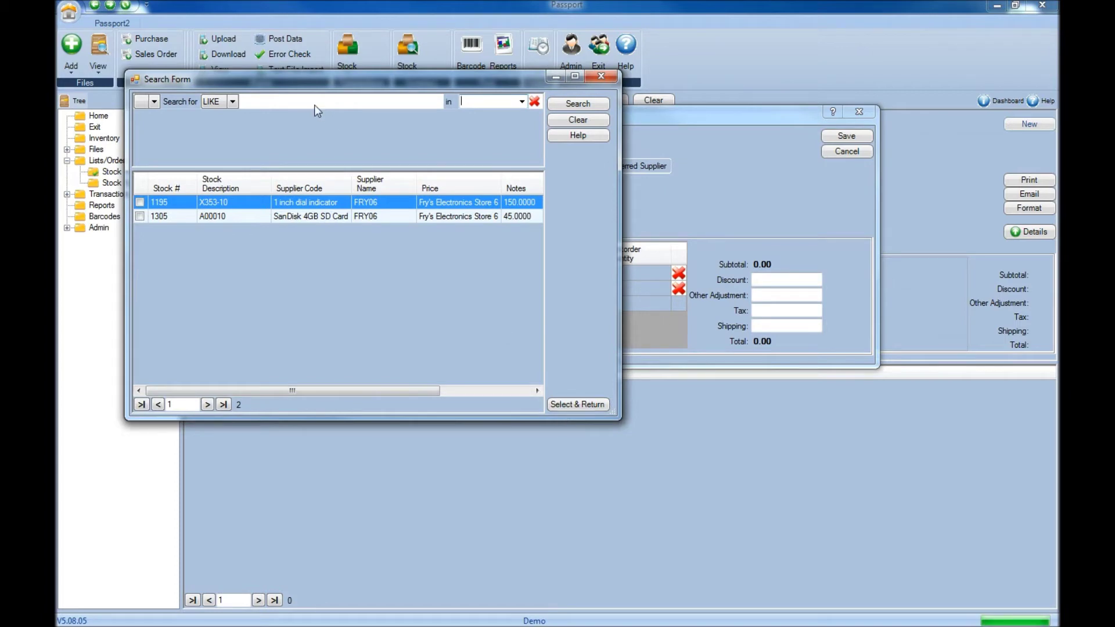
{"action": "left_click", "coordinate": [508, 103]}
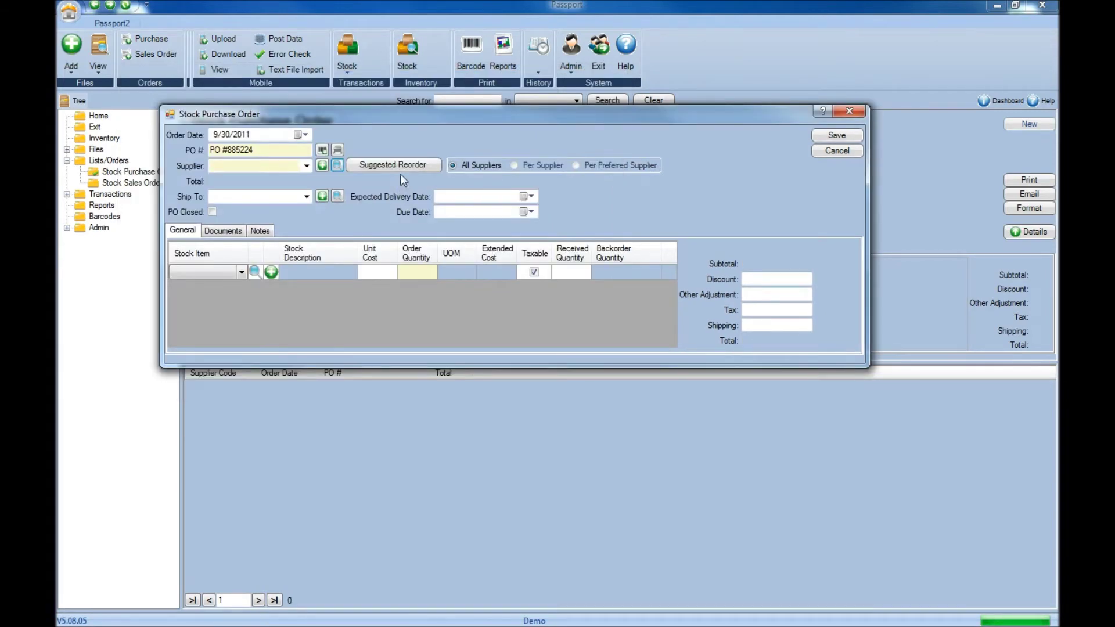
Open Suggested Reorder and check the 2 in dia Boring Bar's suggested quantity
{"action": "left_click", "coordinate": [399, 170]}
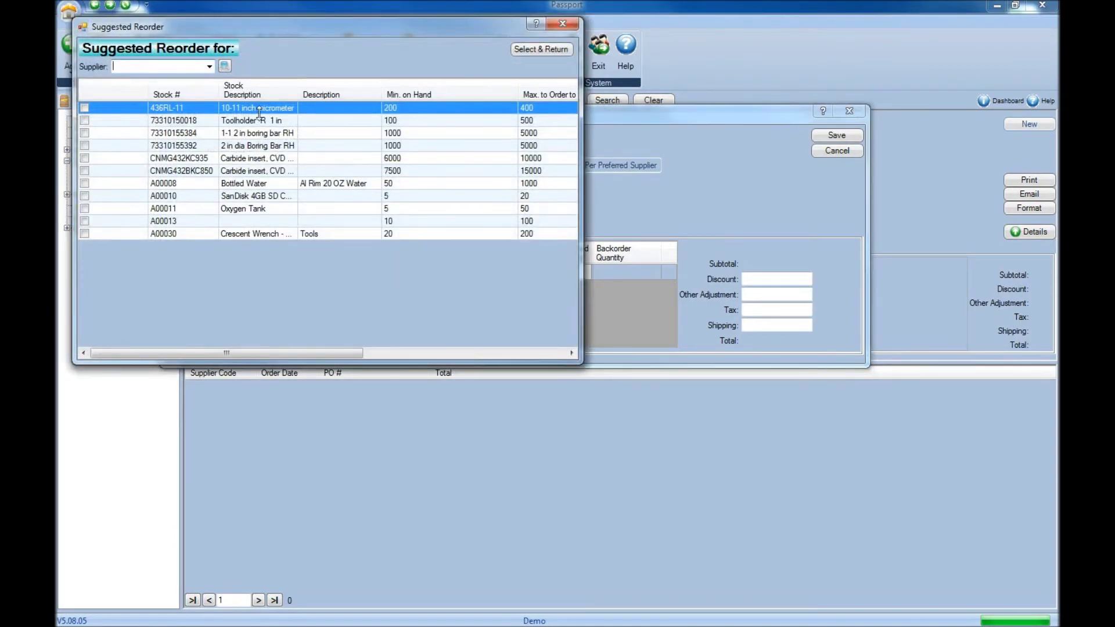
{"action": "left_click_drag", "start_coordinate": [328, 353], "coordinate": [407, 353]}
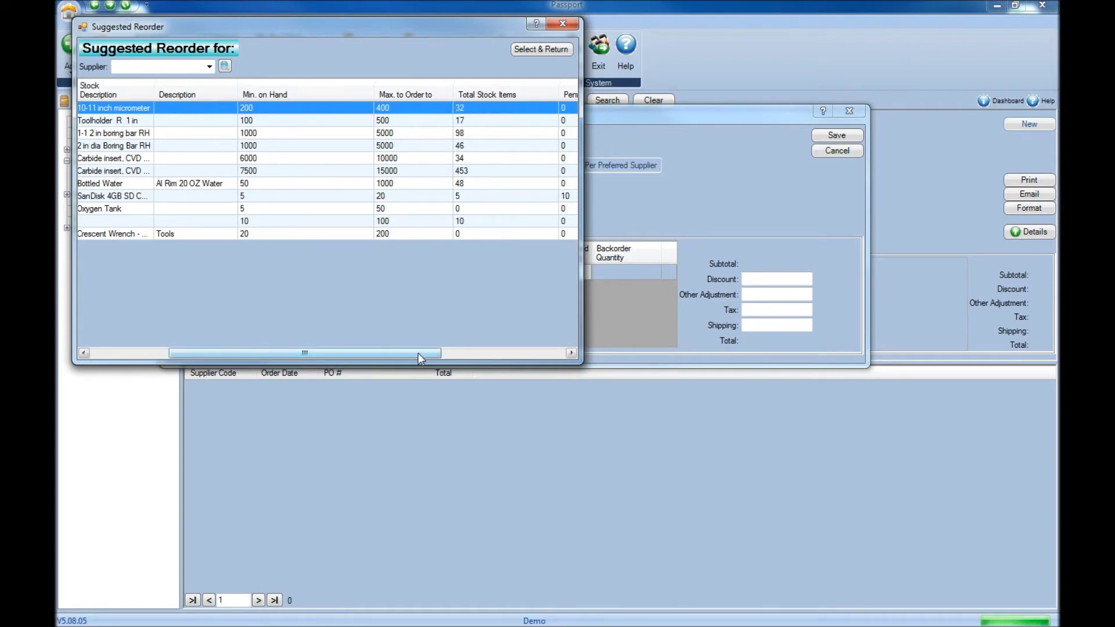
{"action": "left_click_drag", "start_coordinate": [418, 353], "coordinate": [501, 350]}
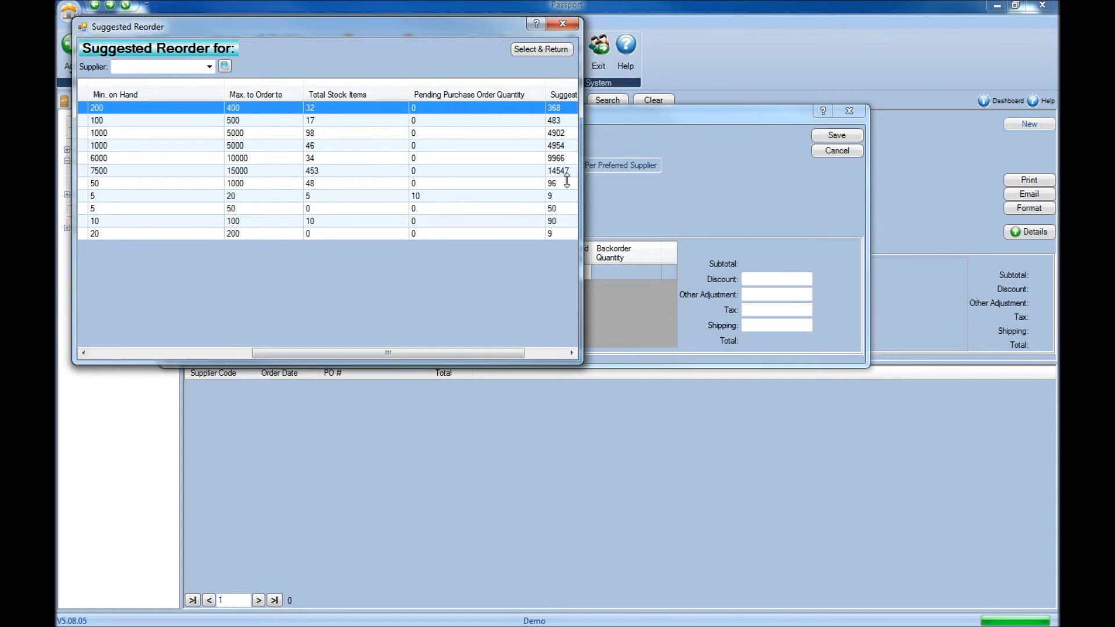
{"action": "left_click", "coordinate": [564, 149]}
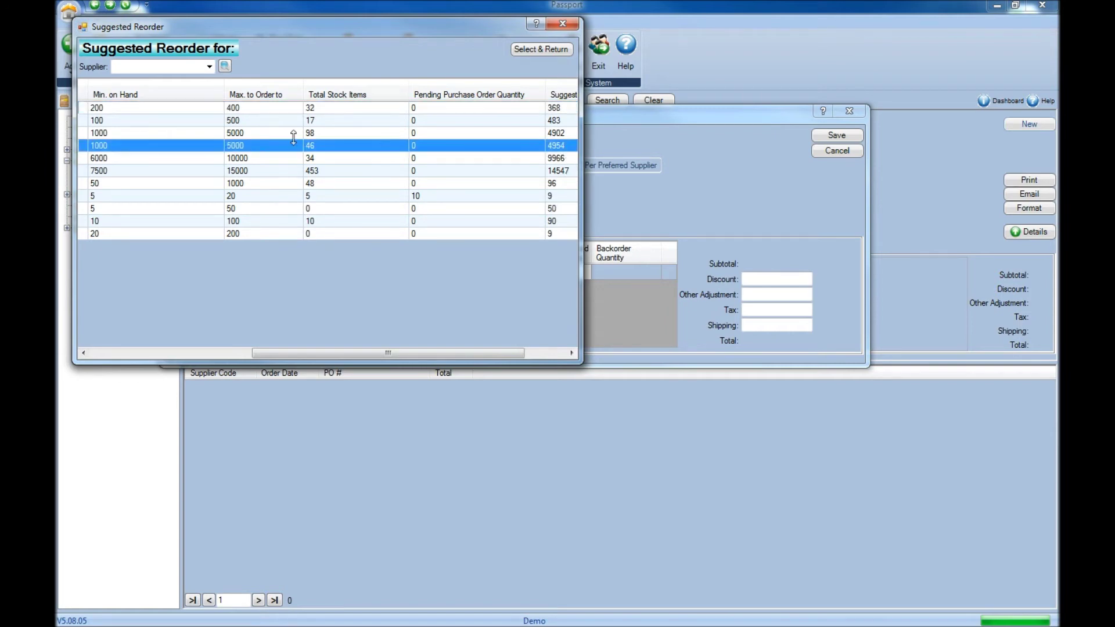
{"action": "left_click_drag", "start_coordinate": [332, 350], "coordinate": [155, 350]}
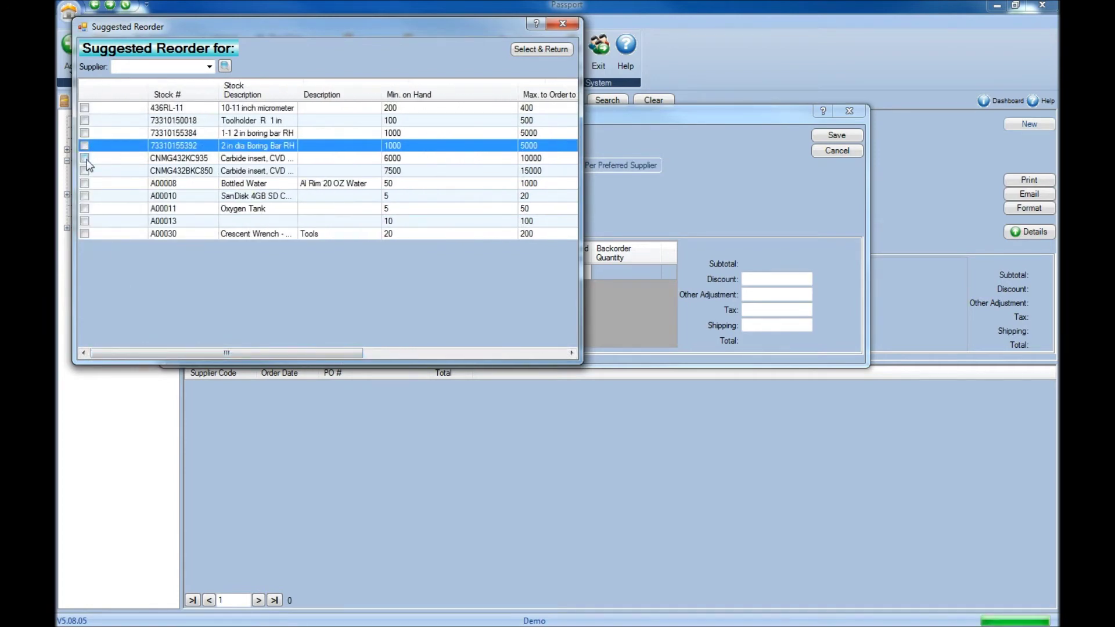
Return the reorder items and order 5 SanDisk SD cards and 10 dial indicators
{"action": "left_click", "coordinate": [532, 50]}
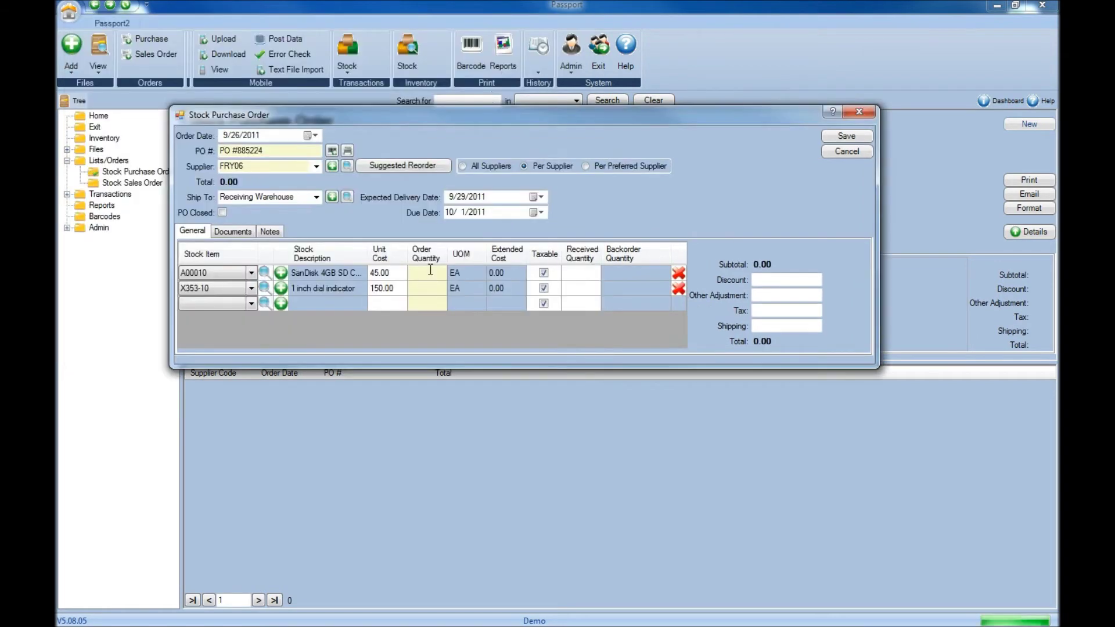
{"action": "type", "text": "5"}
{"action": "left_click", "coordinate": [429, 289]}
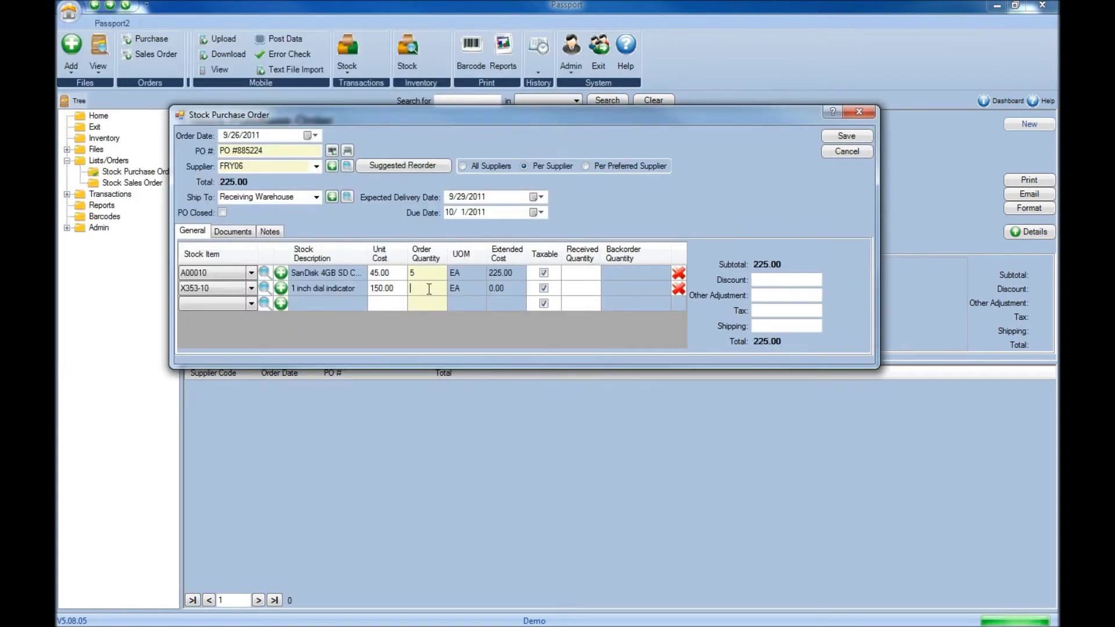
{"action": "type", "text": "10"}
{"action": "key", "text": "Tab"}
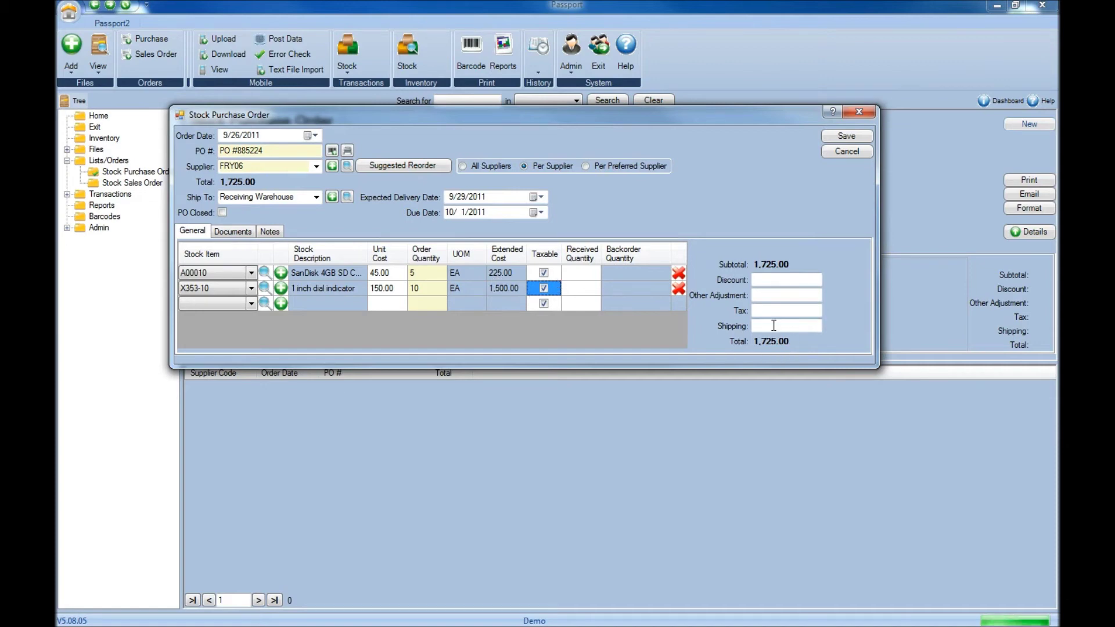
Mark the lines taxable and add 9.75 tax for a 1,734.75 total
{"action": "left_click", "coordinate": [544, 290]}
{"action": "left_click", "coordinate": [765, 312]}
{"action": "type", "text": "9.75"}
{"action": "key", "text": "Return"}
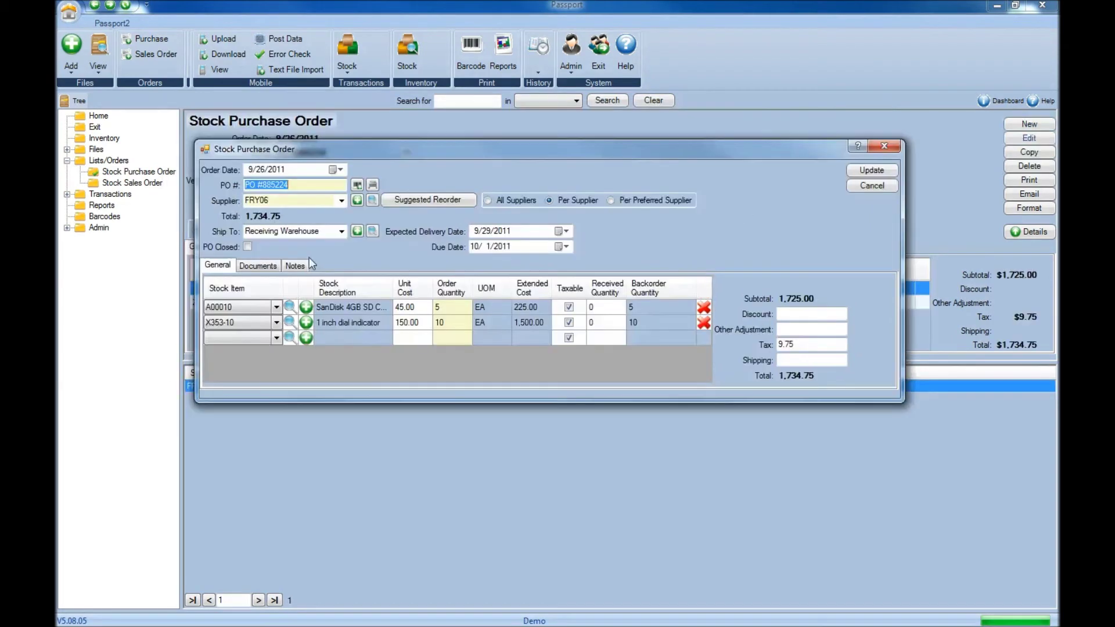
Attach the '!Passport DB Connection Criteria' document on the Documents tab
{"action": "left_click", "coordinate": [259, 266]}
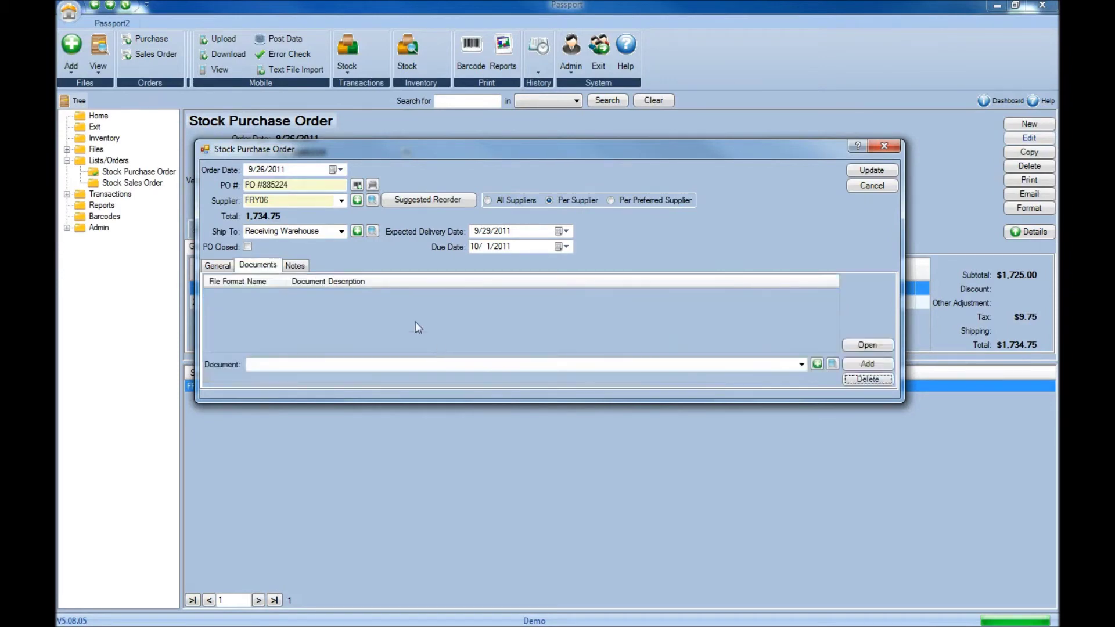
{"action": "left_click", "coordinate": [802, 364]}
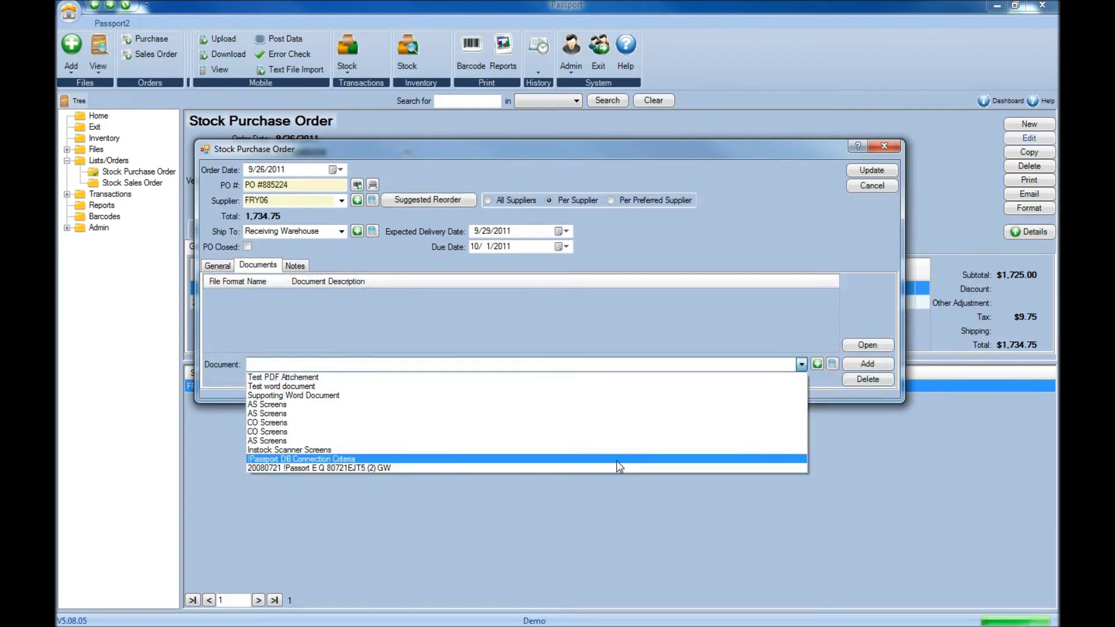
{"action": "left_click", "coordinate": [617, 461]}
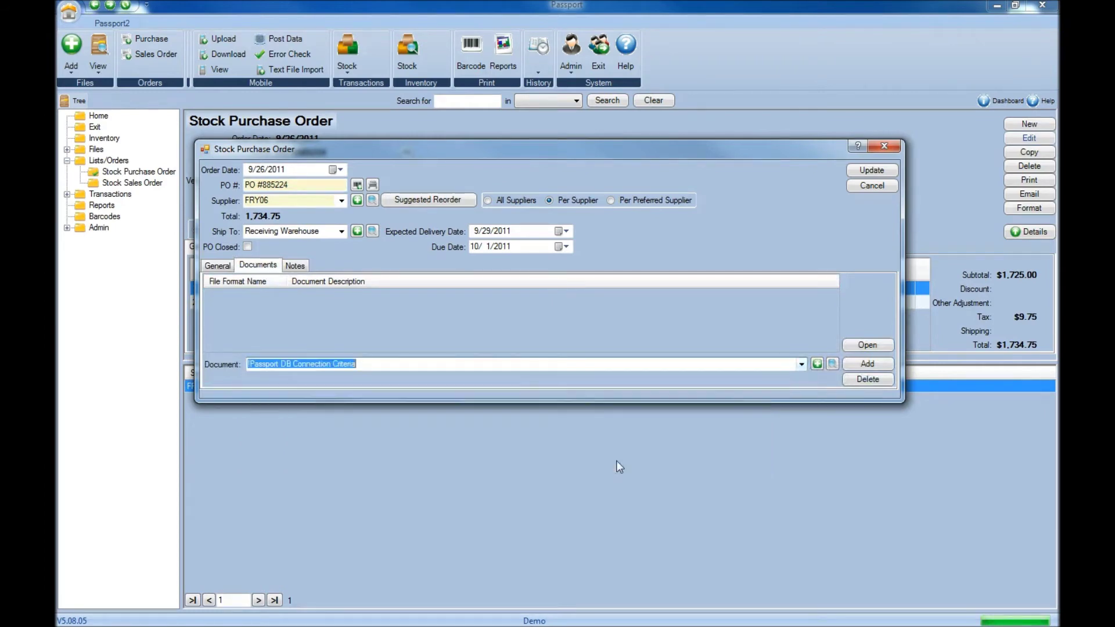
{"action": "left_click", "coordinate": [866, 365]}
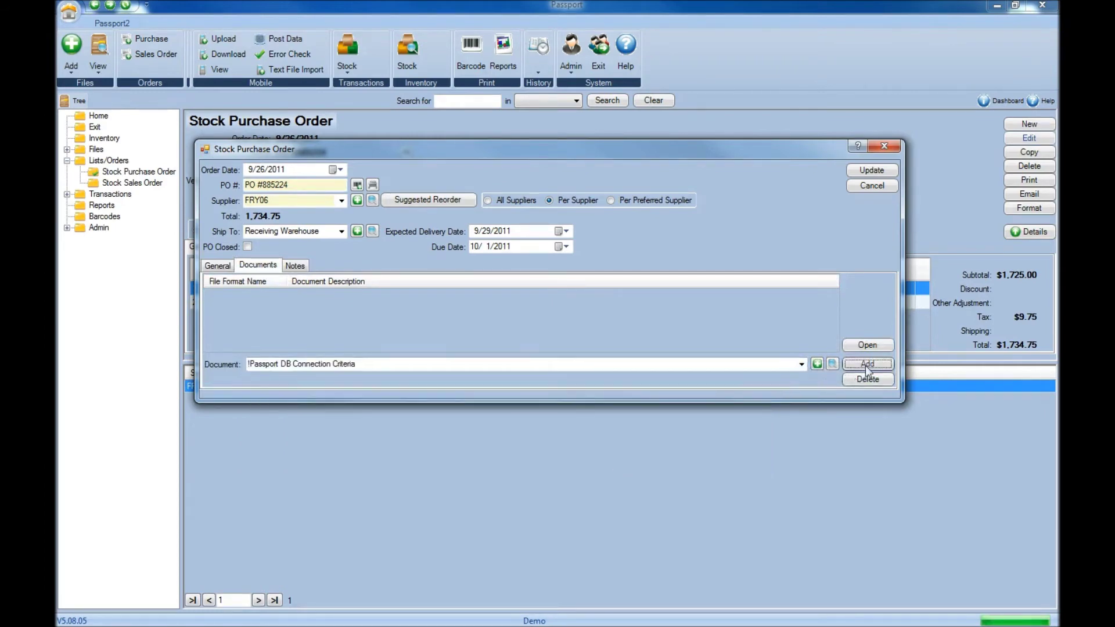
Start defining a new document to attach, then abandon it
{"action": "left_click", "coordinate": [802, 364]}
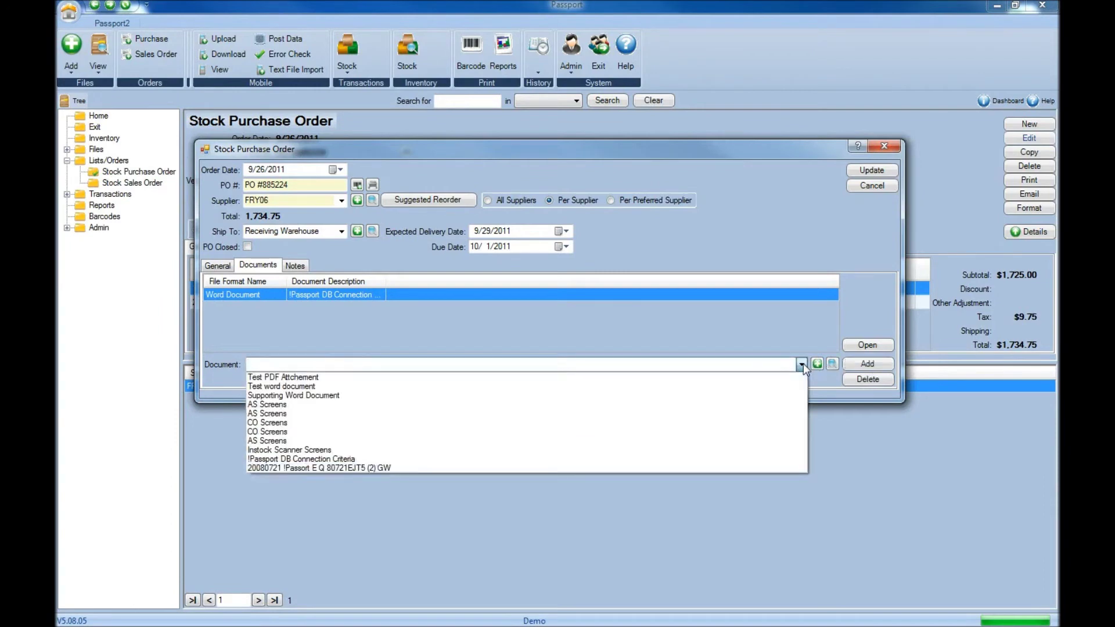
{"action": "left_click", "coordinate": [803, 363]}
{"action": "left_click", "coordinate": [814, 366]}
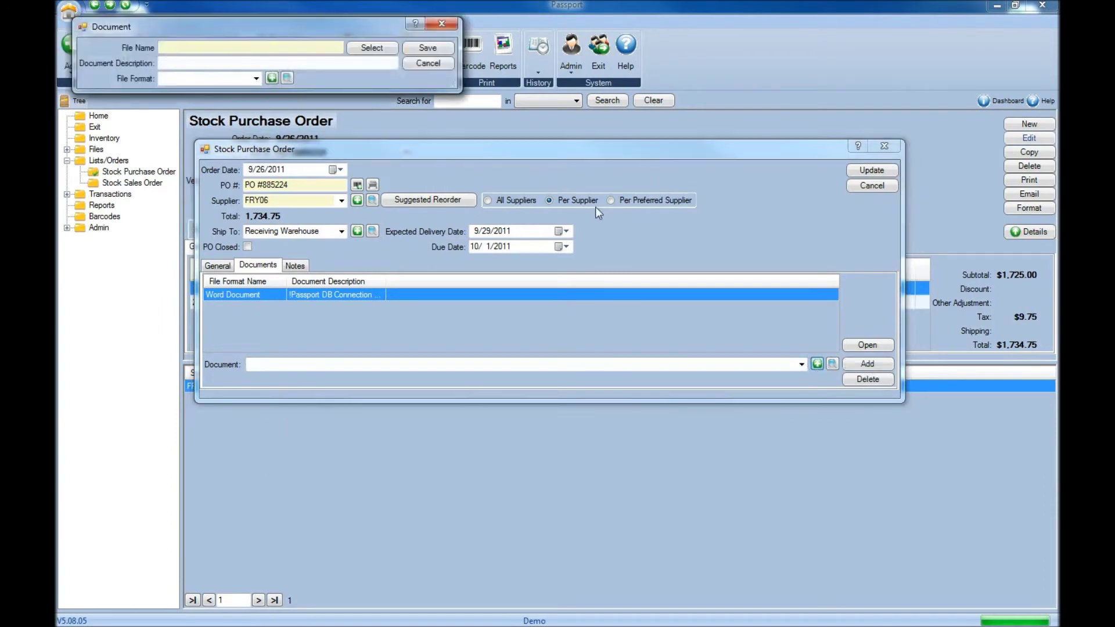
{"action": "left_click", "coordinate": [375, 52]}
{"action": "key", "text": "Escape"}
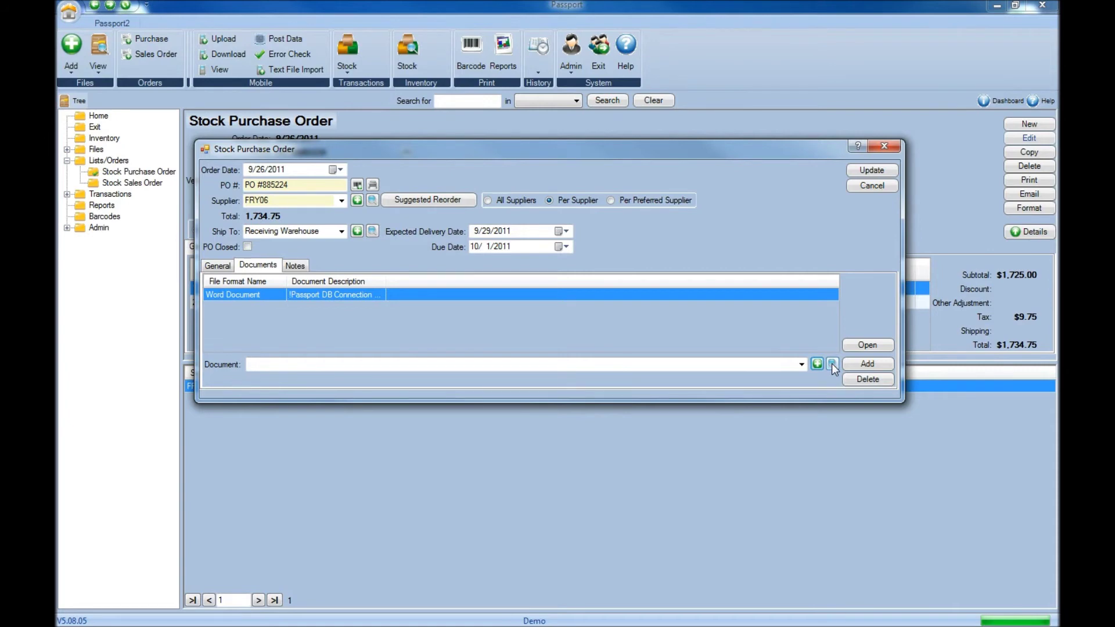
Browse document file formats, pick Word Document, and return to the order
{"action": "left_click", "coordinate": [832, 364]}
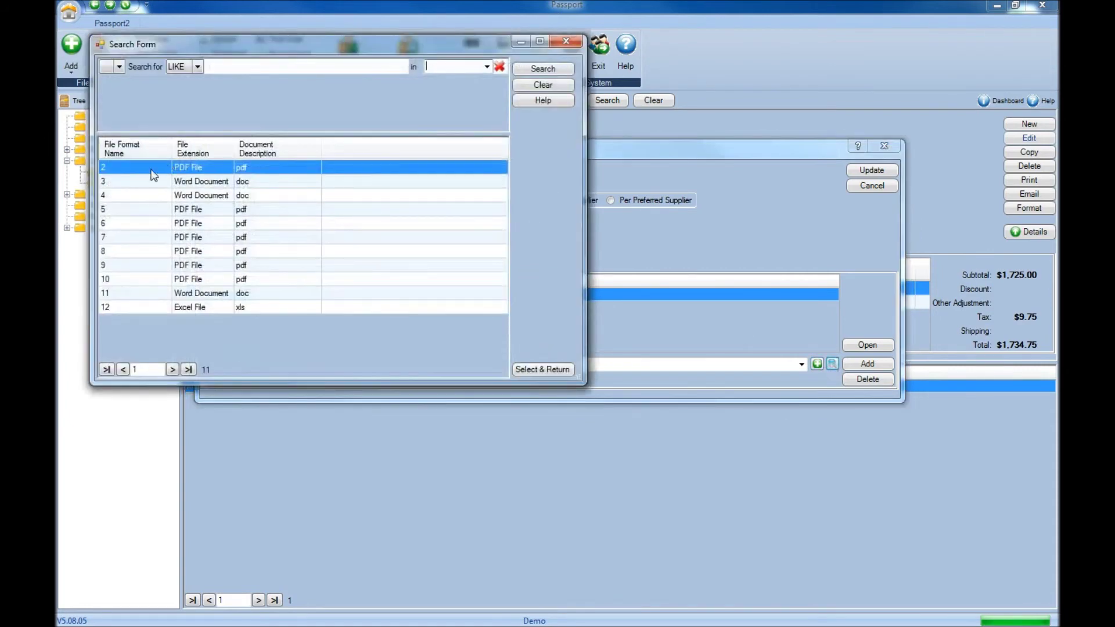
{"action": "left_click", "coordinate": [181, 293]}
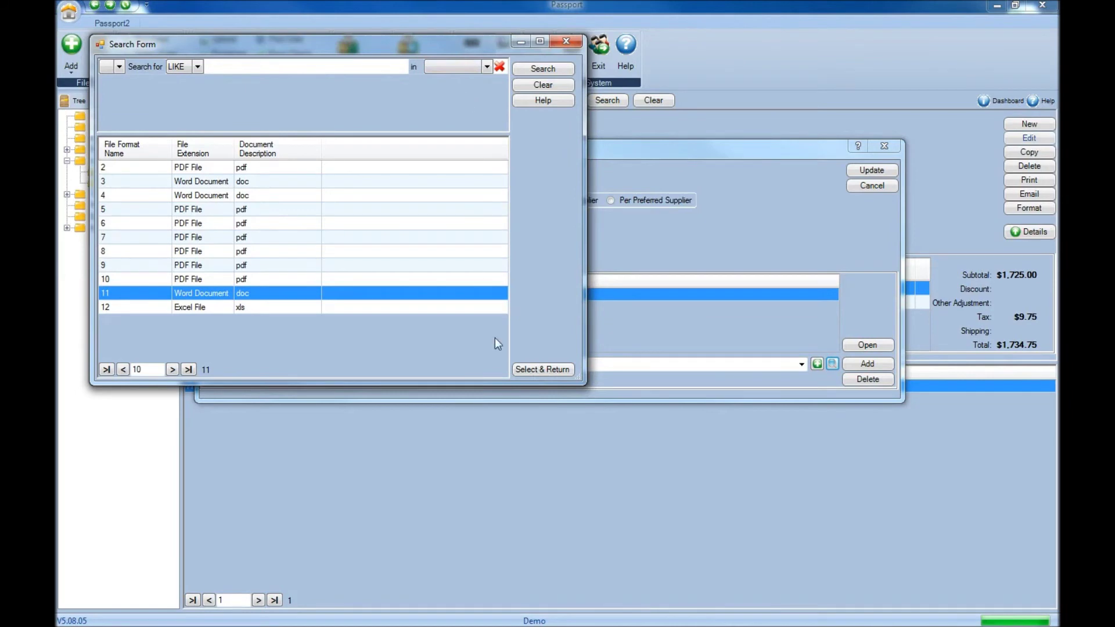
{"action": "left_click", "coordinate": [560, 370]}
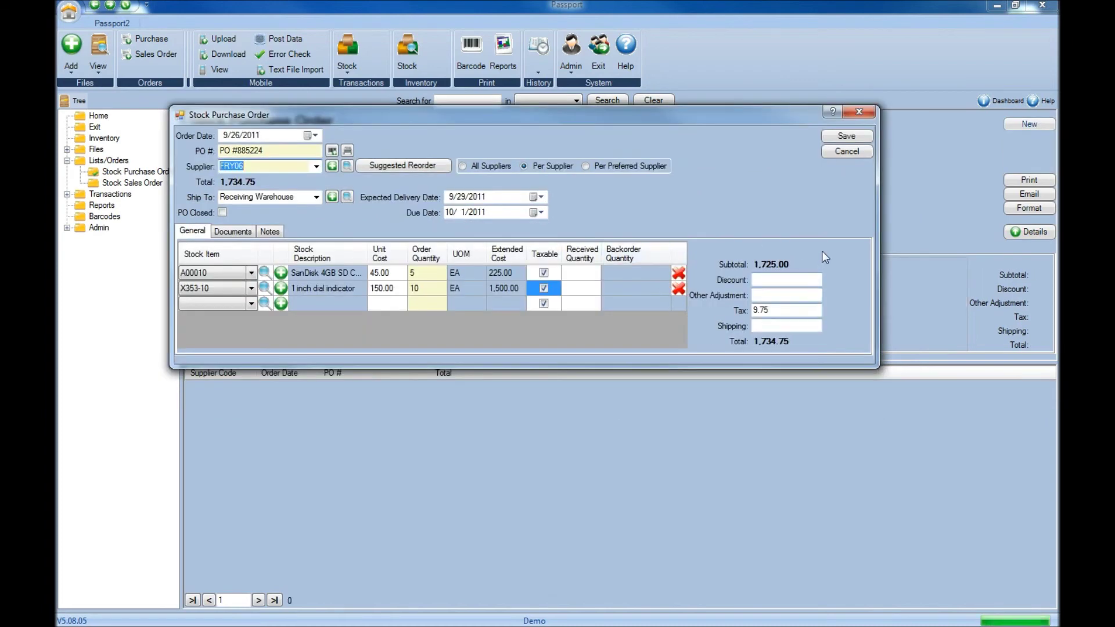
Save the new purchase order for FRY06, then review the dial indicator and SD card lines
{"action": "left_click", "coordinate": [847, 136]}
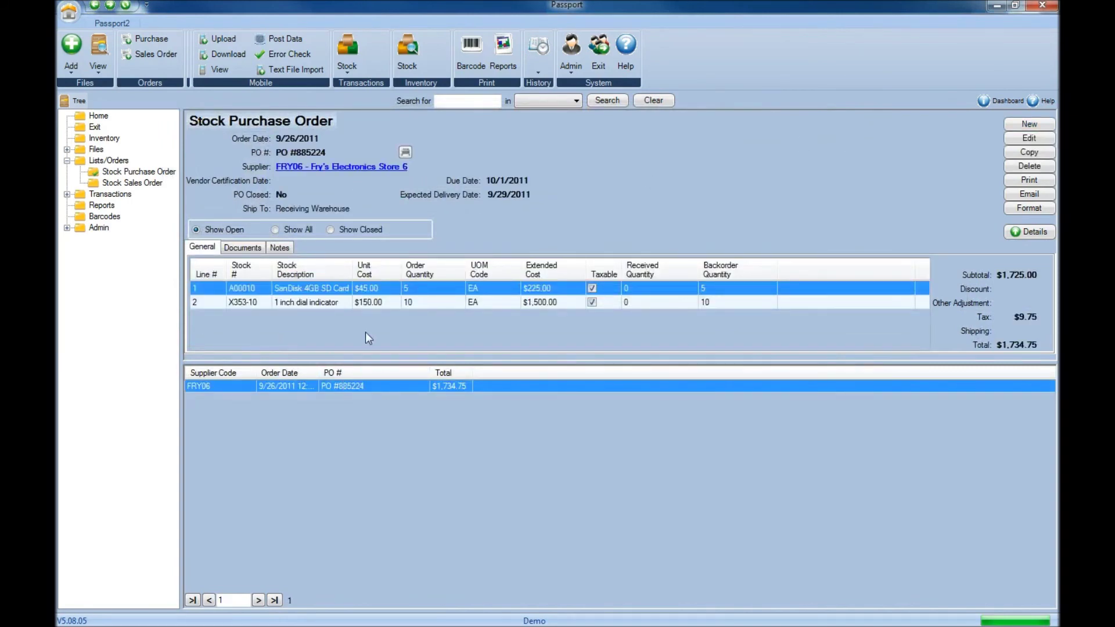
{"action": "left_click", "coordinate": [369, 300]}
{"action": "left_click", "coordinate": [370, 289]}
Reopen PO #885224 for editing and apply the update, leaving the $1,734.75 total
{"action": "left_click", "coordinate": [1028, 138]}
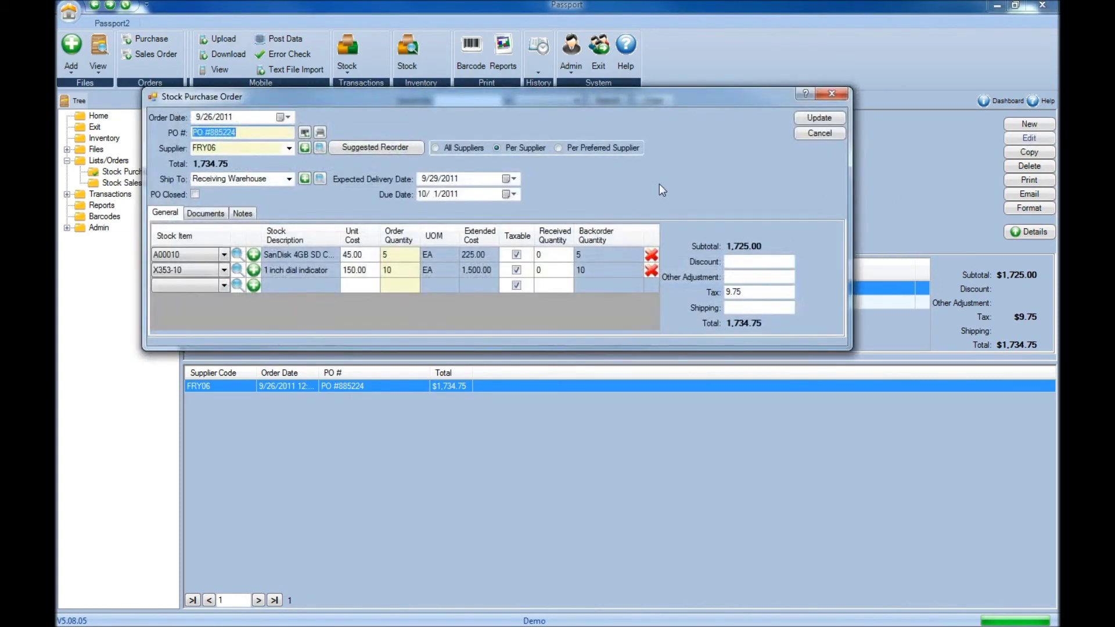
{"action": "left_click", "coordinate": [820, 118]}
{"action": "left_click", "coordinate": [1022, 184]}
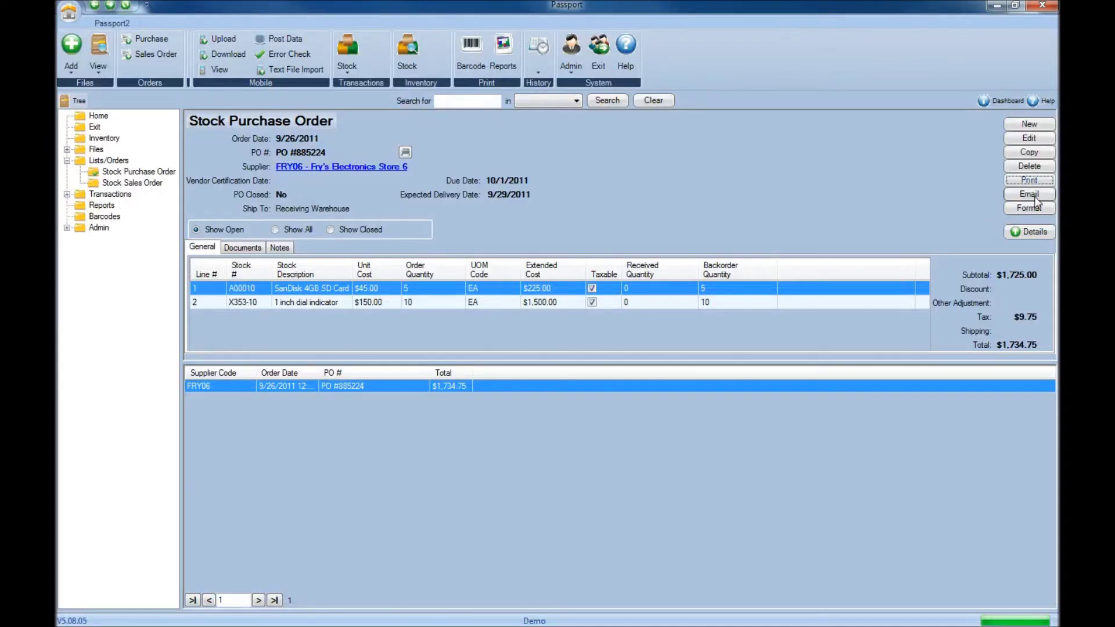
Email PO #885224 as a PDF attachment in a new message
{"action": "left_click", "coordinate": [1029, 194]}
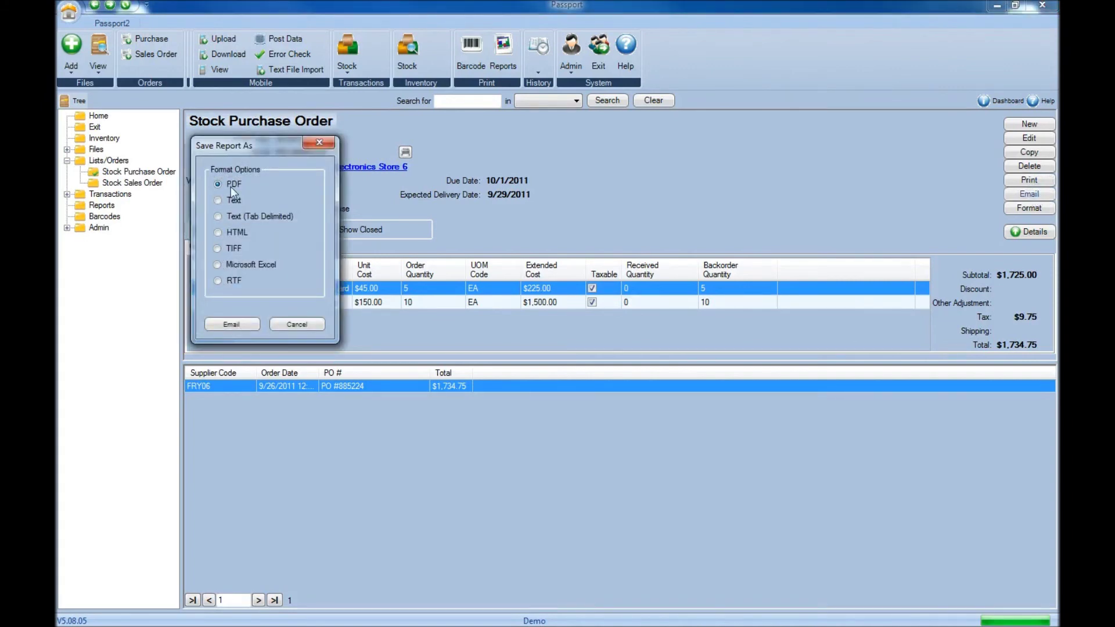
{"action": "left_click", "coordinate": [233, 324]}
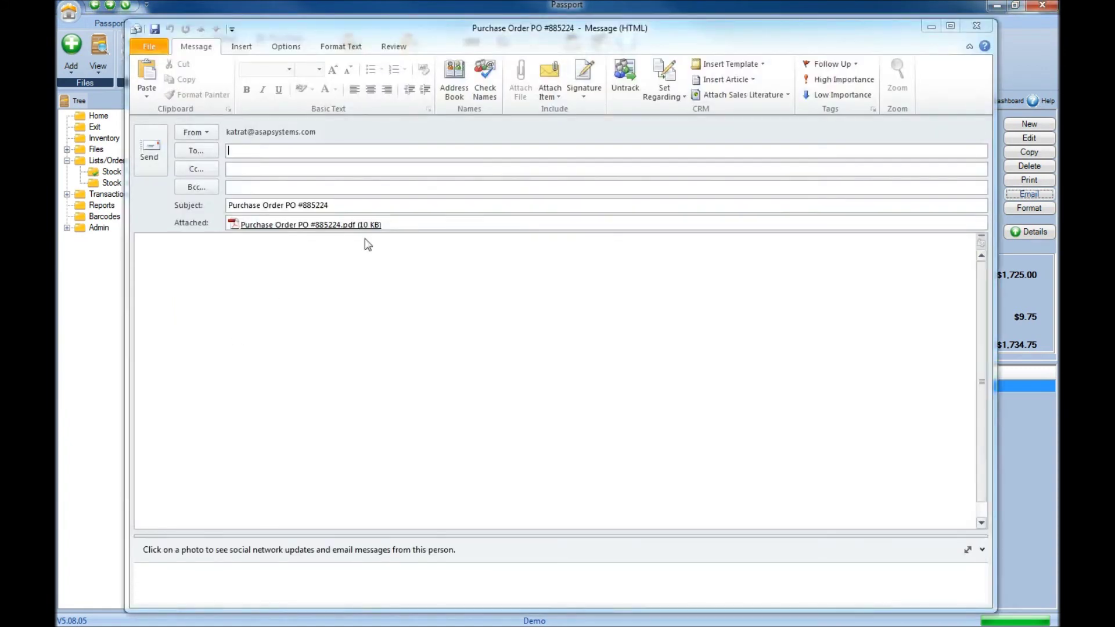
Check the PO #885224 PDF attachment and the To field, then bring up Passport's Select Format dialog
{"action": "left_click", "coordinate": [313, 225]}
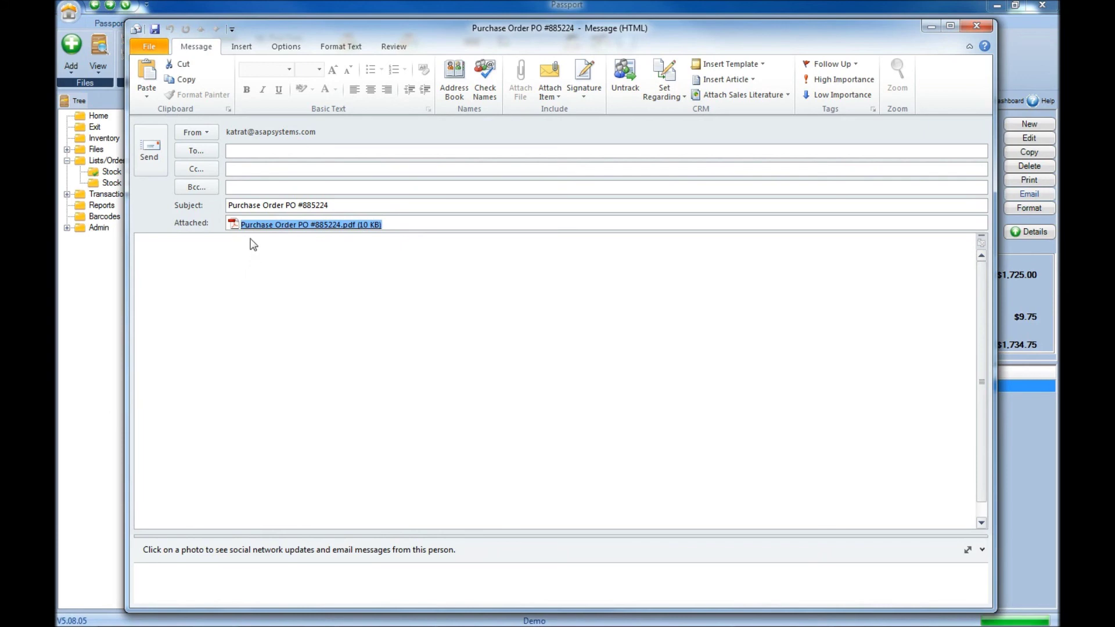
{"action": "left_click", "coordinate": [257, 151]}
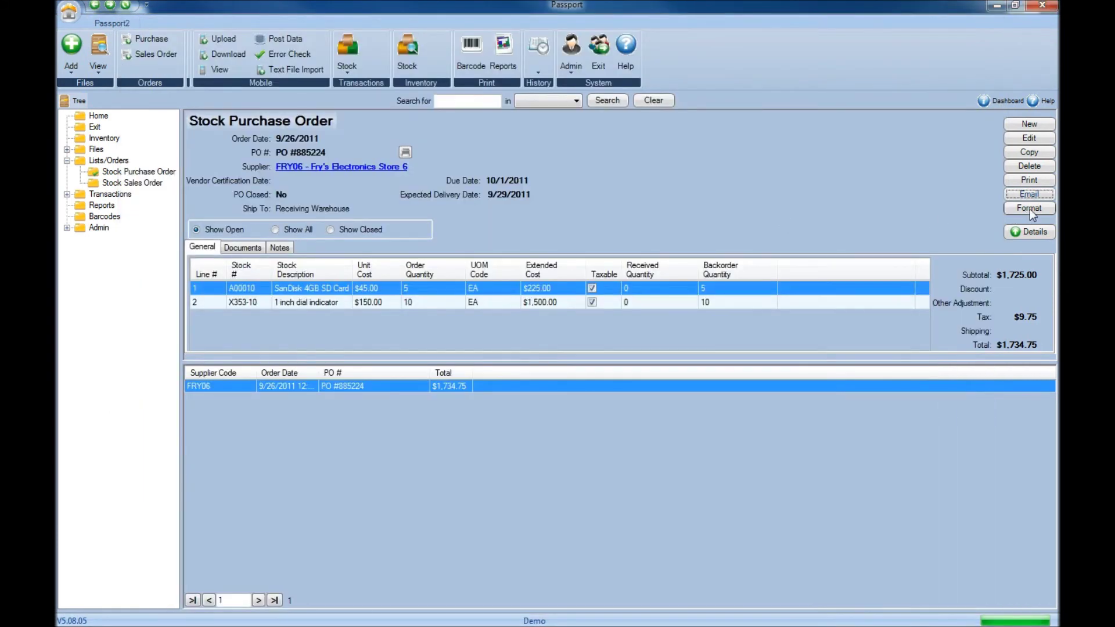
{"action": "left_click", "coordinate": [1029, 208]}
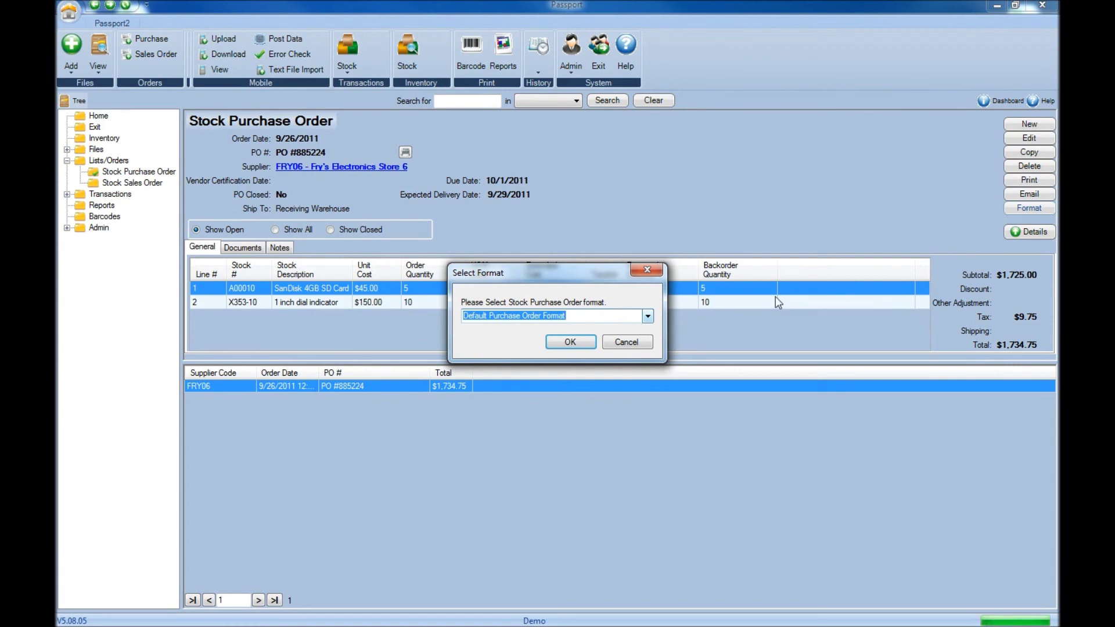
Choose Default Purchase Order Format as the stock purchase order layout
{"action": "left_click", "coordinate": [648, 316]}
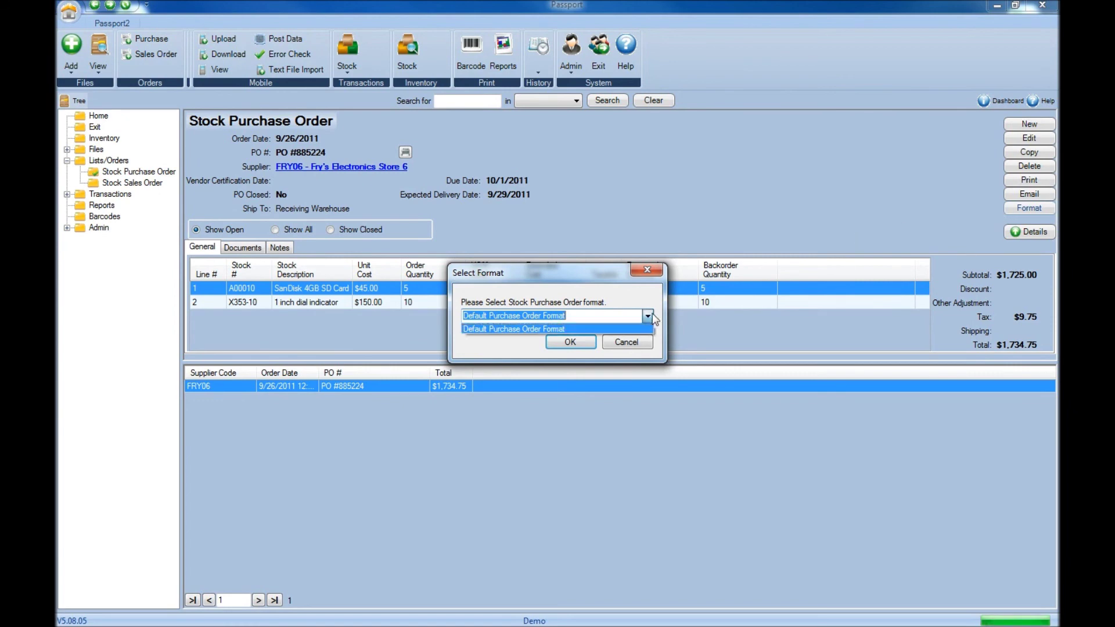
{"action": "left_click", "coordinate": [561, 344]}
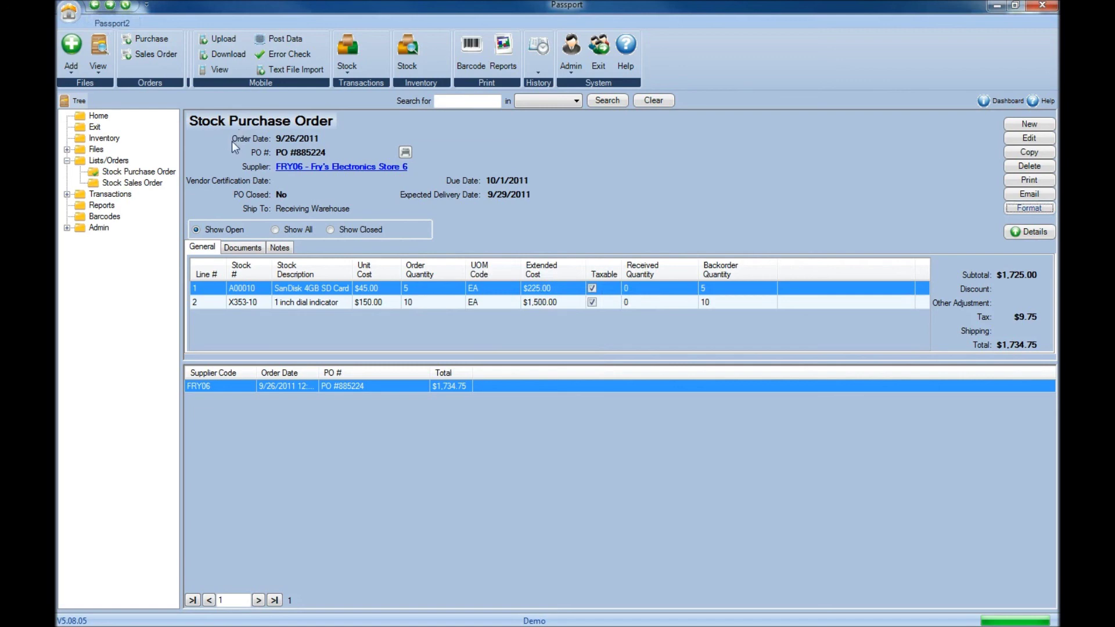
List all purchase orders with a wider Order Date column, then filter to closed orders 00024, 00026, 00032
{"action": "left_click", "coordinate": [289, 229]}
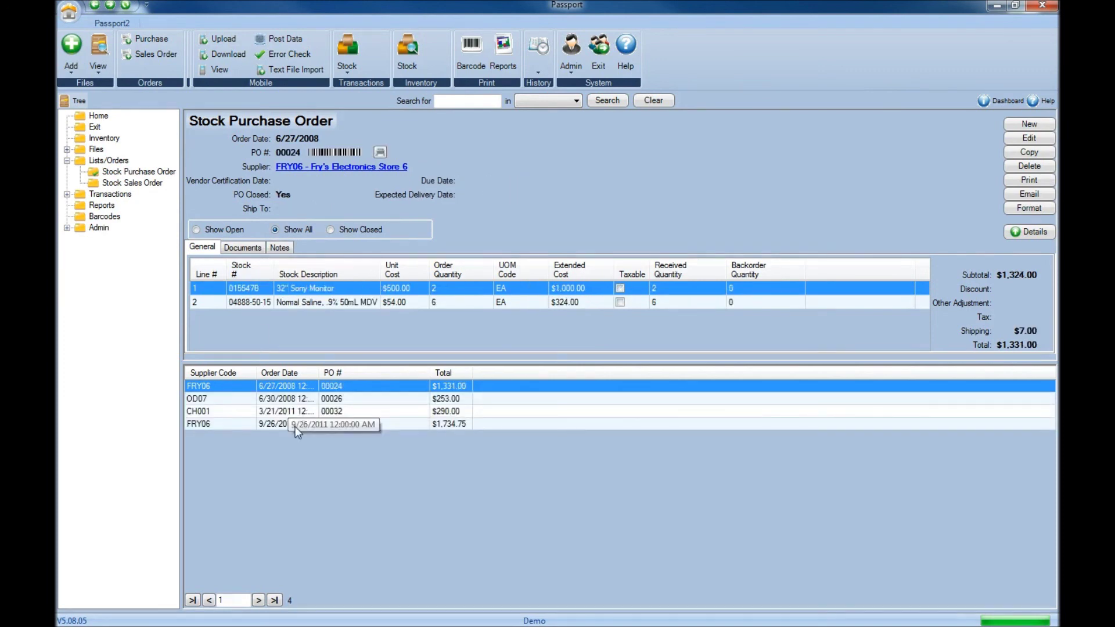
{"action": "left_click_drag", "start_coordinate": [319, 373], "coordinate": [368, 374]}
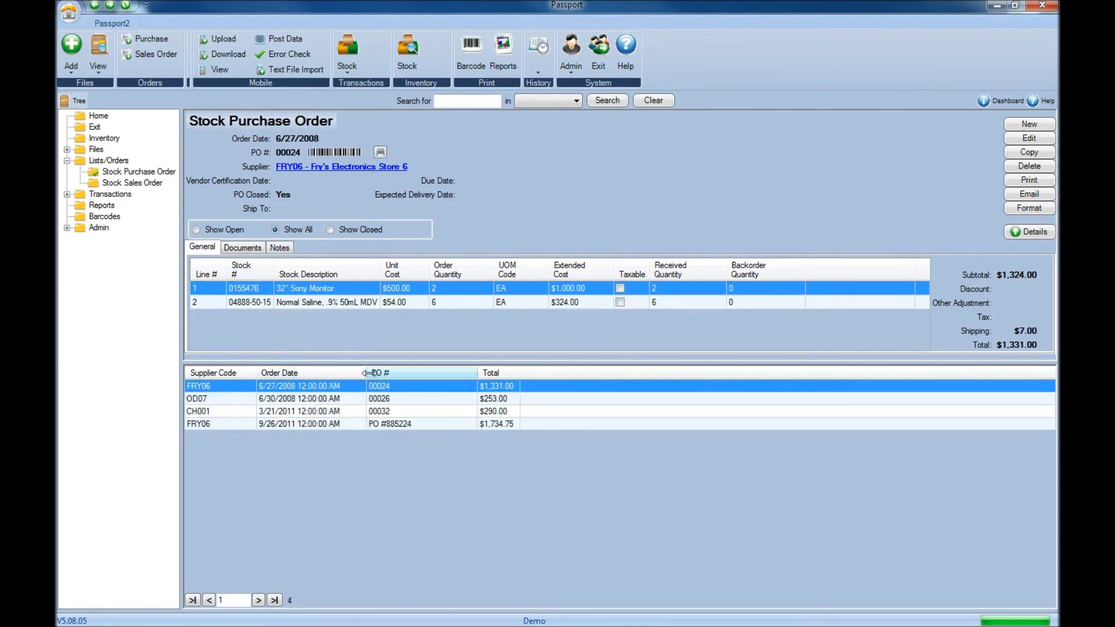
{"action": "left_click", "coordinate": [330, 230]}
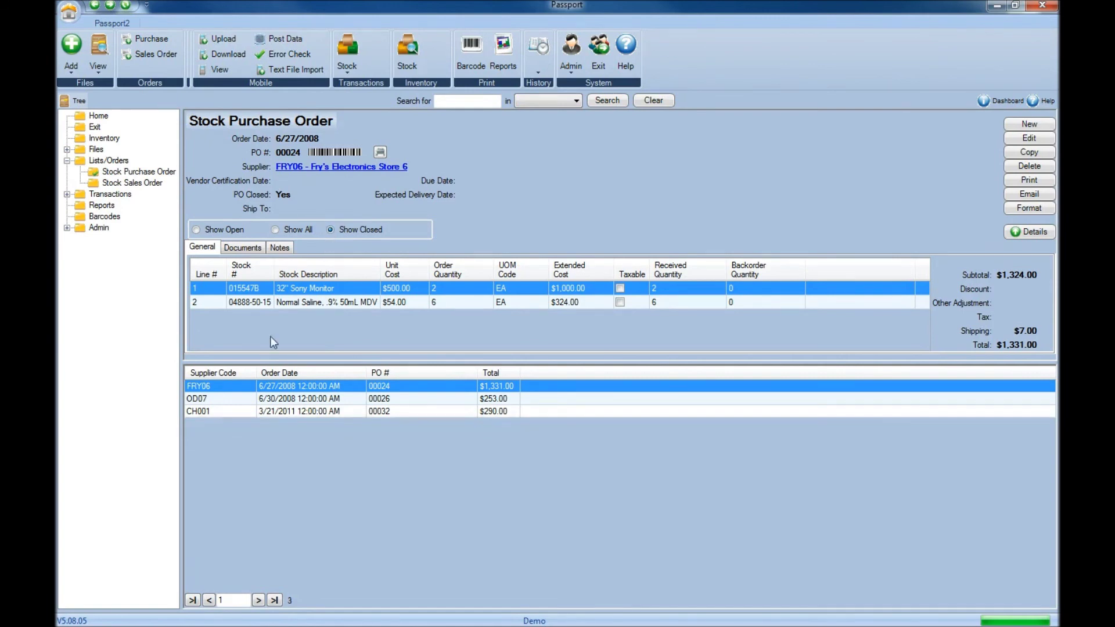